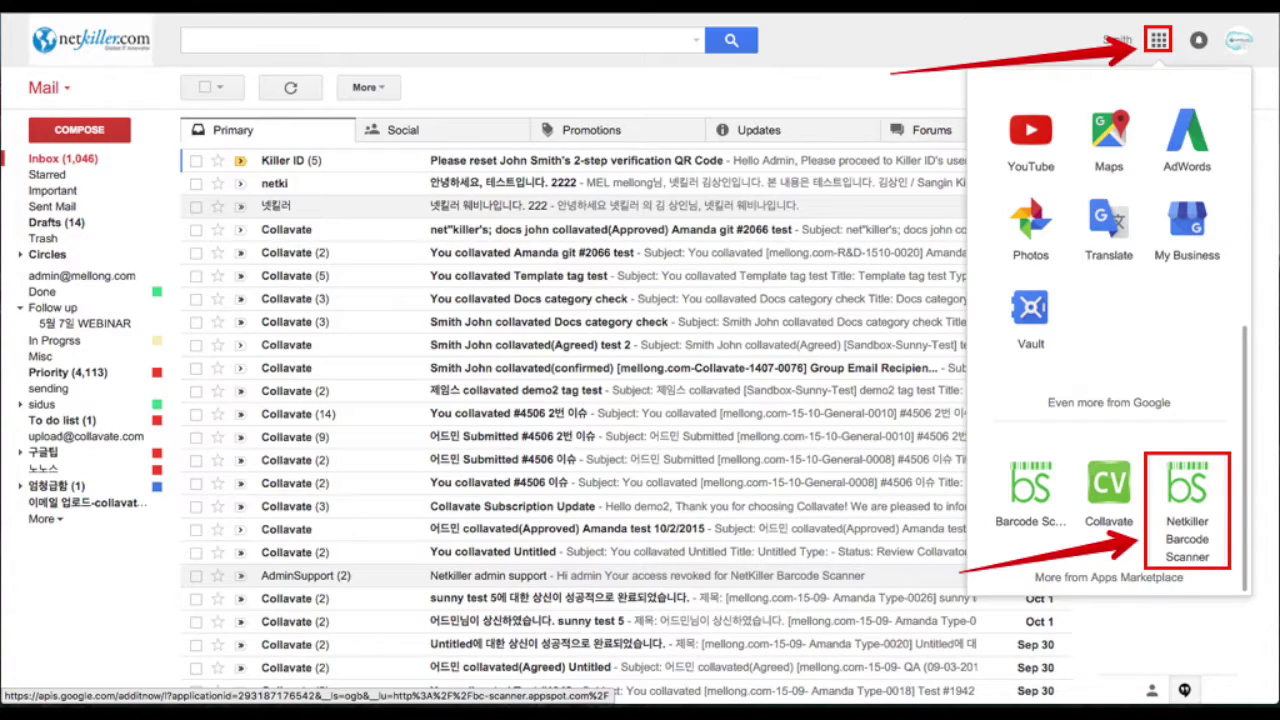
- Launch Netkiller Barcode Scanner from the Google apps and start a new spreadsheet from Dynamic Form
click(1187, 505)
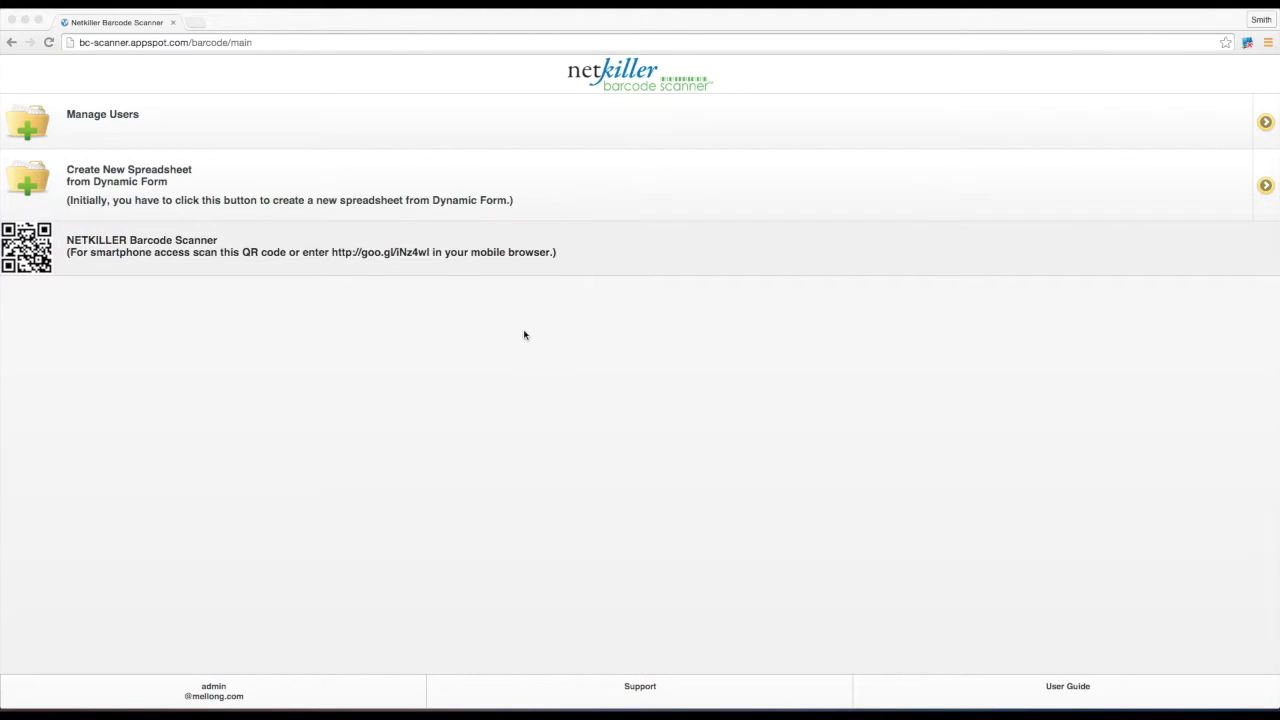
click(327, 196)
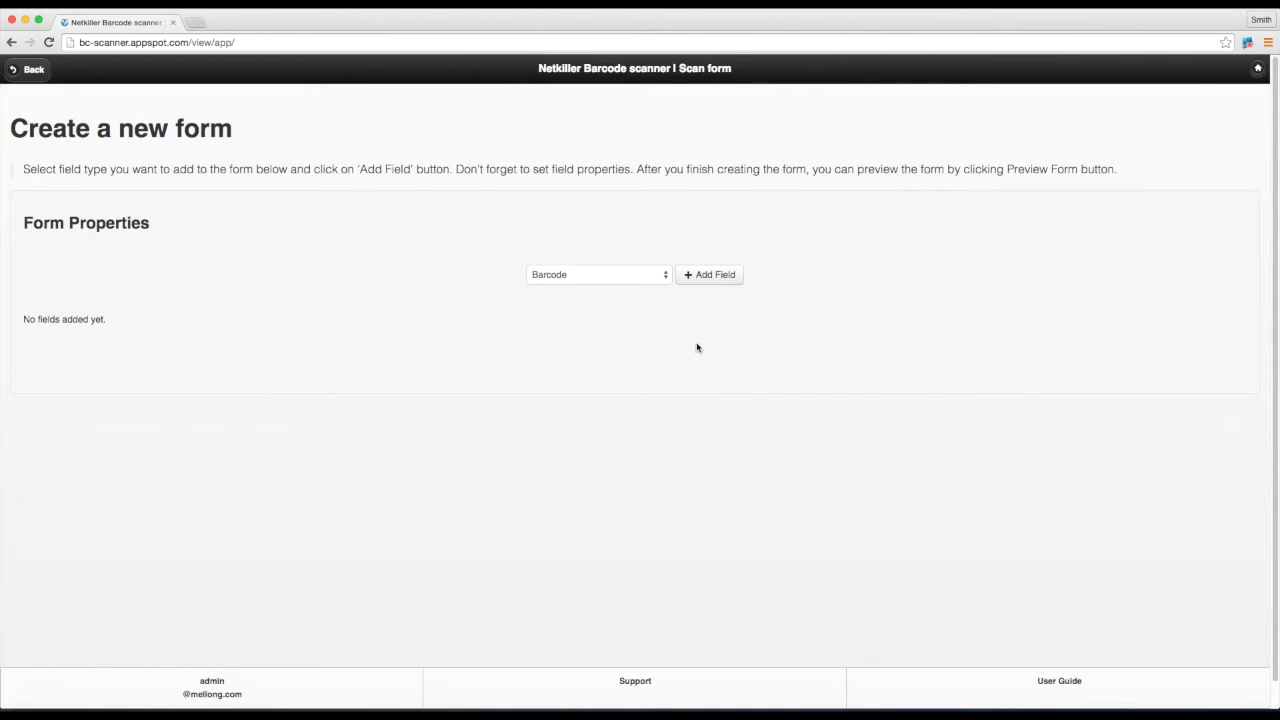
- Add a Barcode field to the new form and review its properties
click(729, 282)
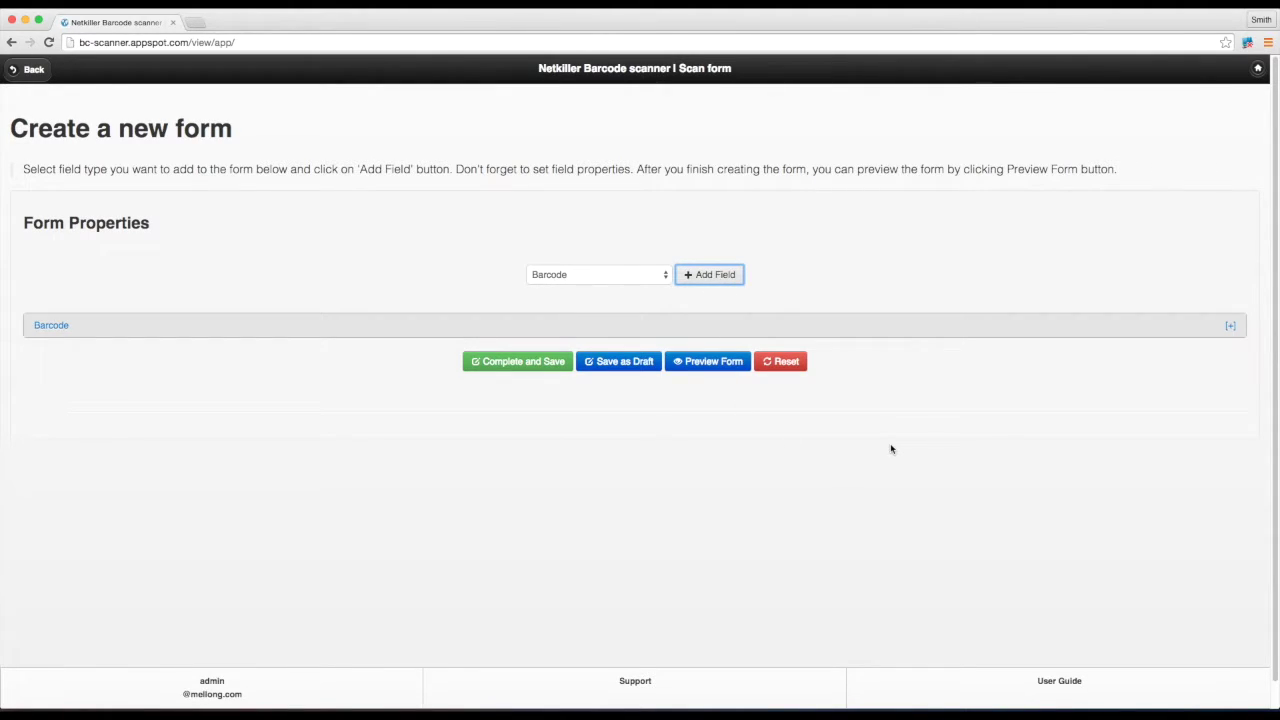
click(1229, 333)
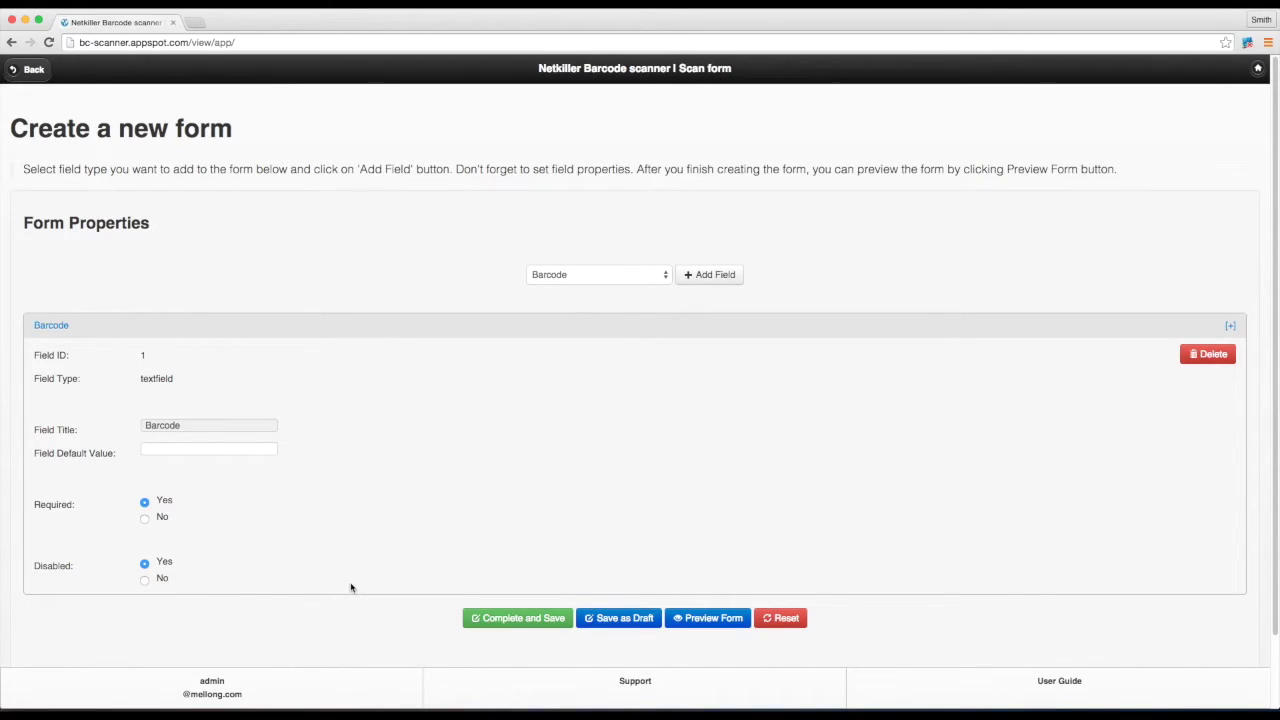
click(1230, 327)
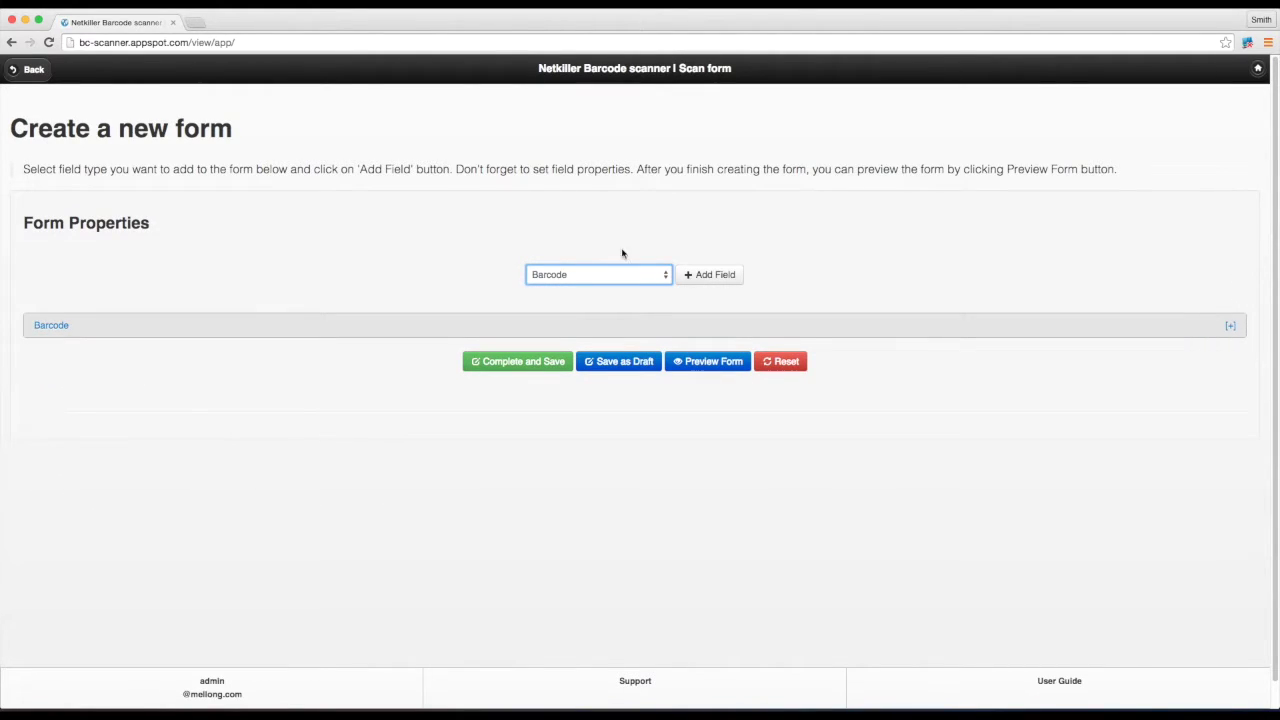
- Add a Last Updated field and a Text Field to the form
click(594, 272)
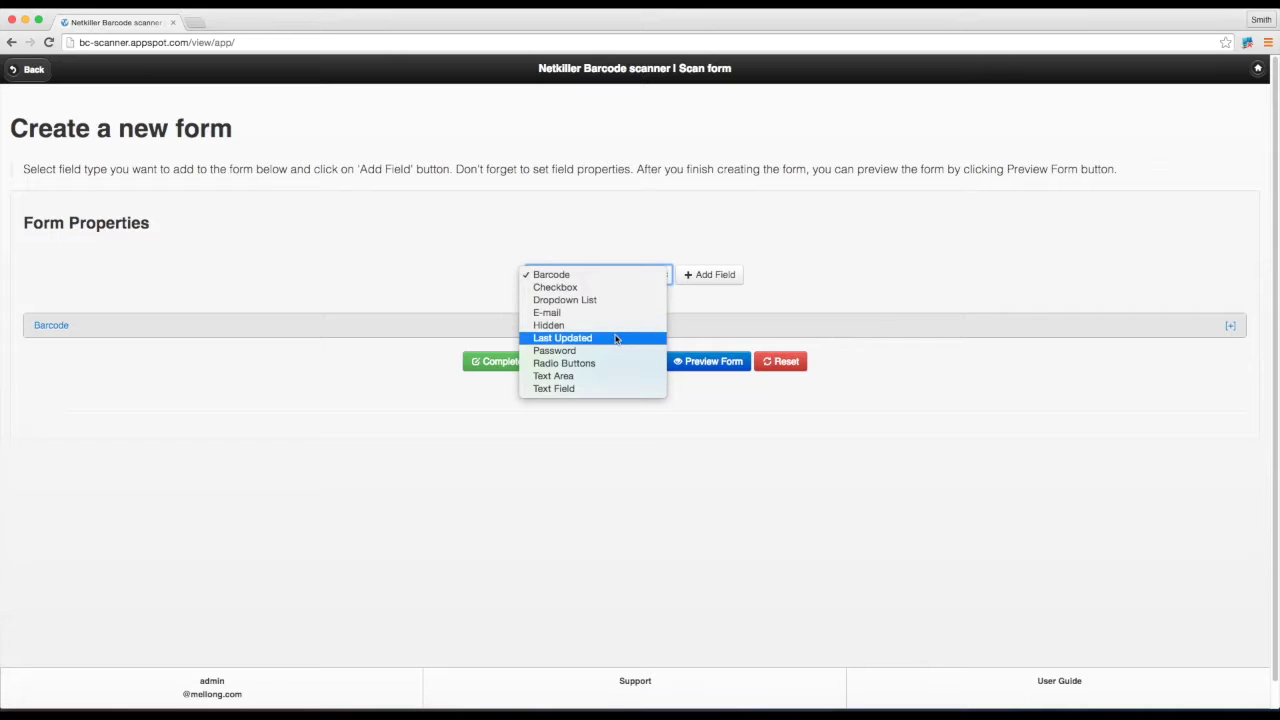
click(590, 338)
click(712, 281)
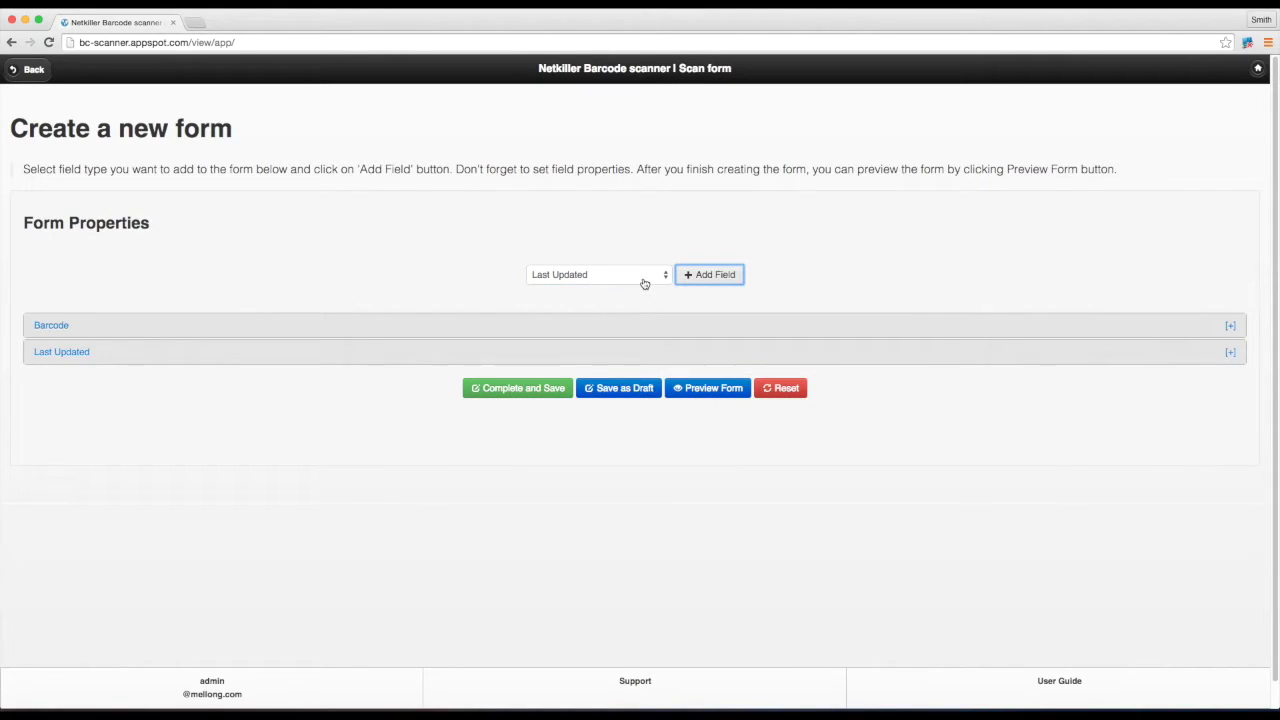
click(660, 276)
click(616, 326)
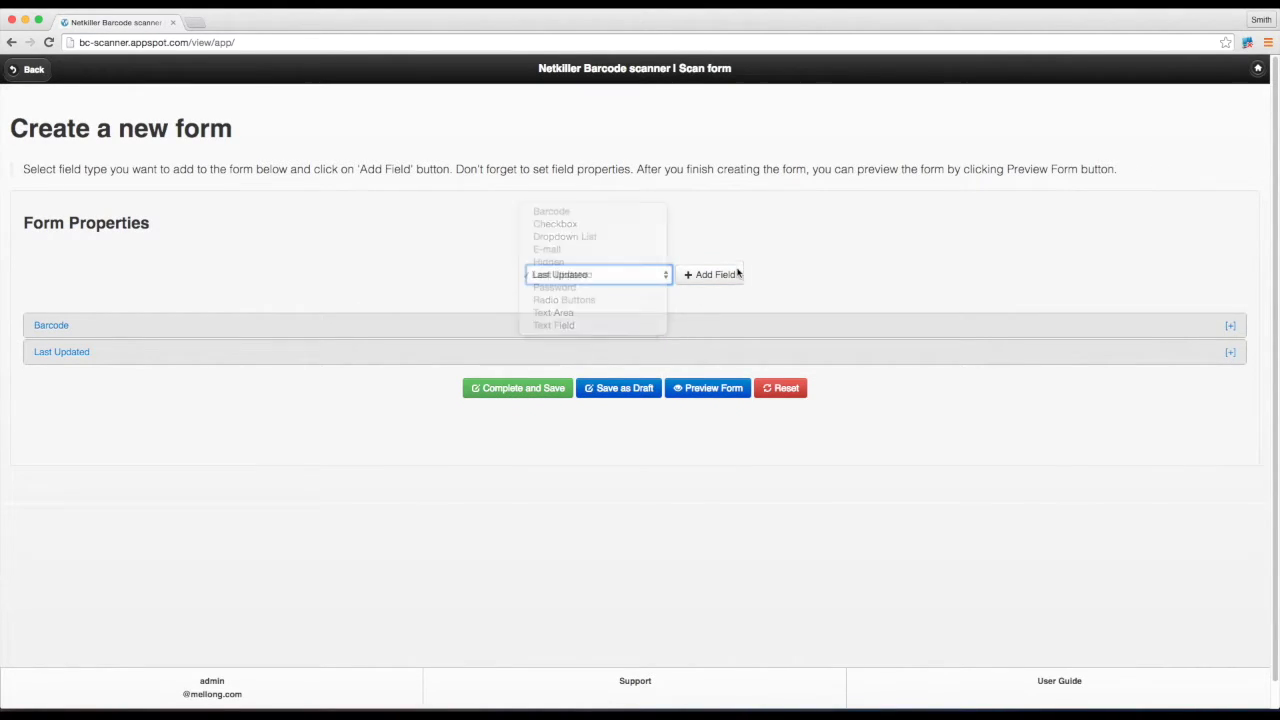
click(720, 276)
- Add a Dropdown List field followed by another Text Field to the form
click(660, 277)
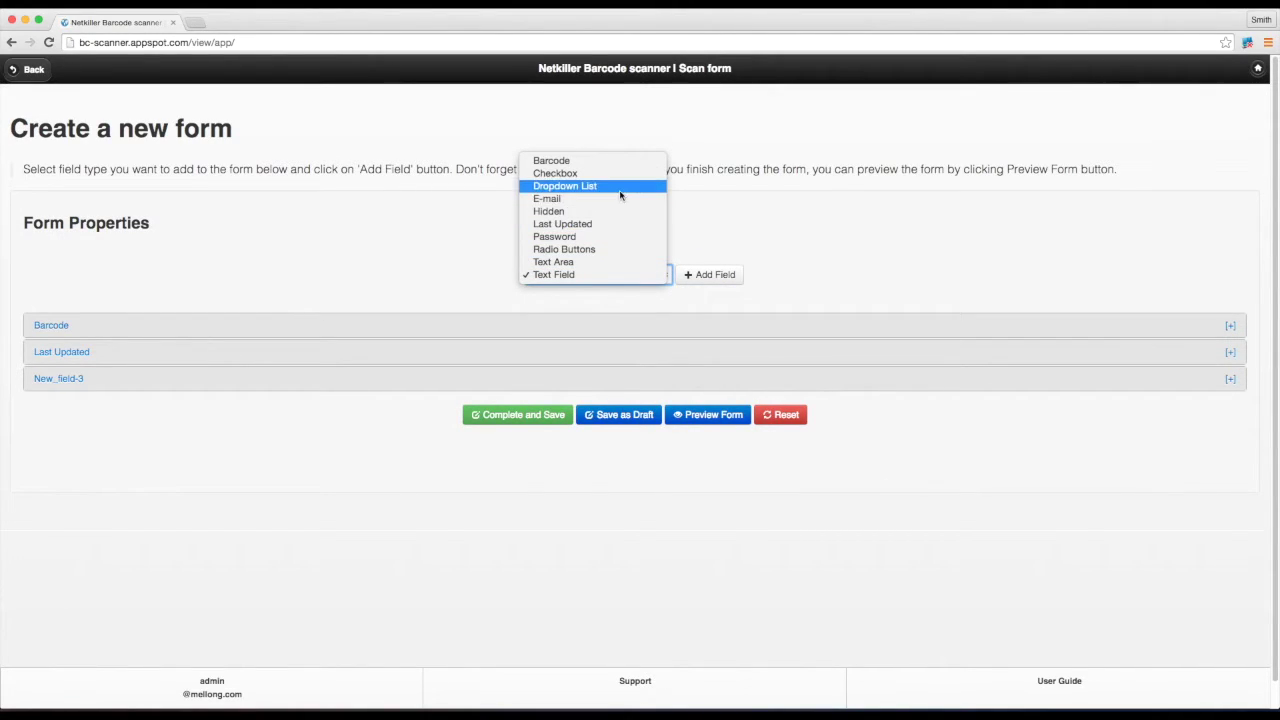
click(622, 187)
click(705, 277)
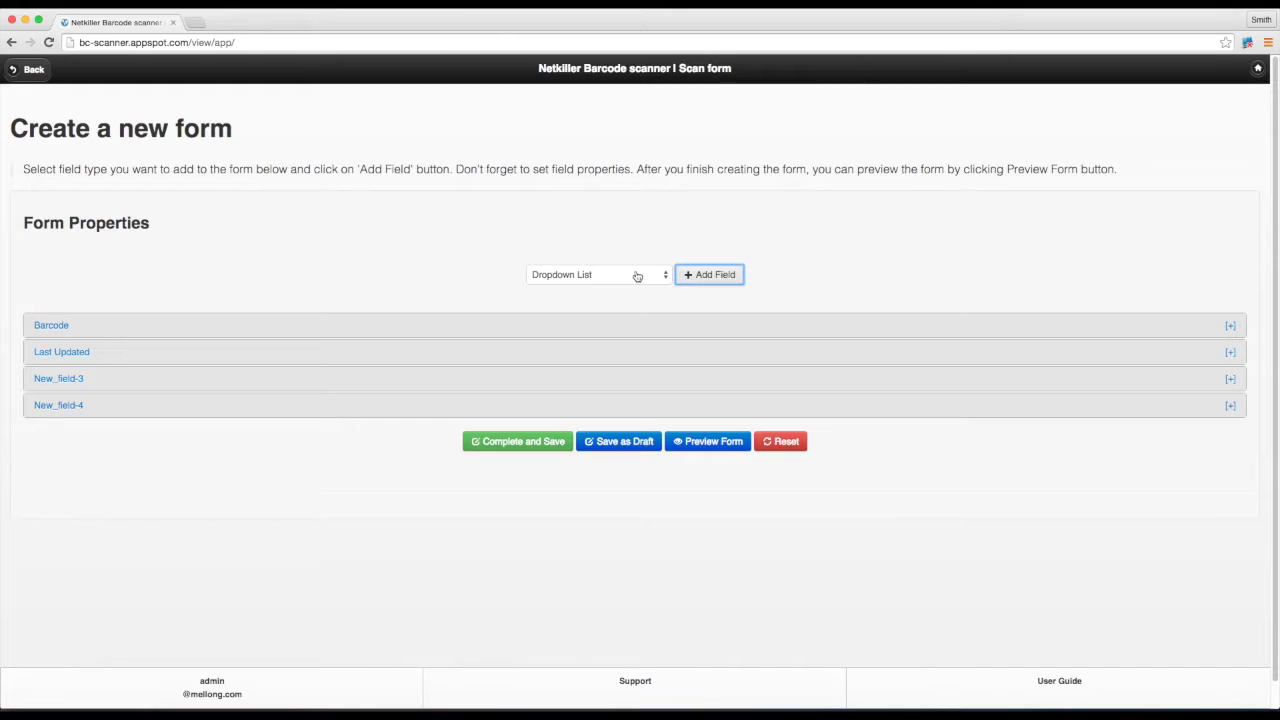
click(637, 276)
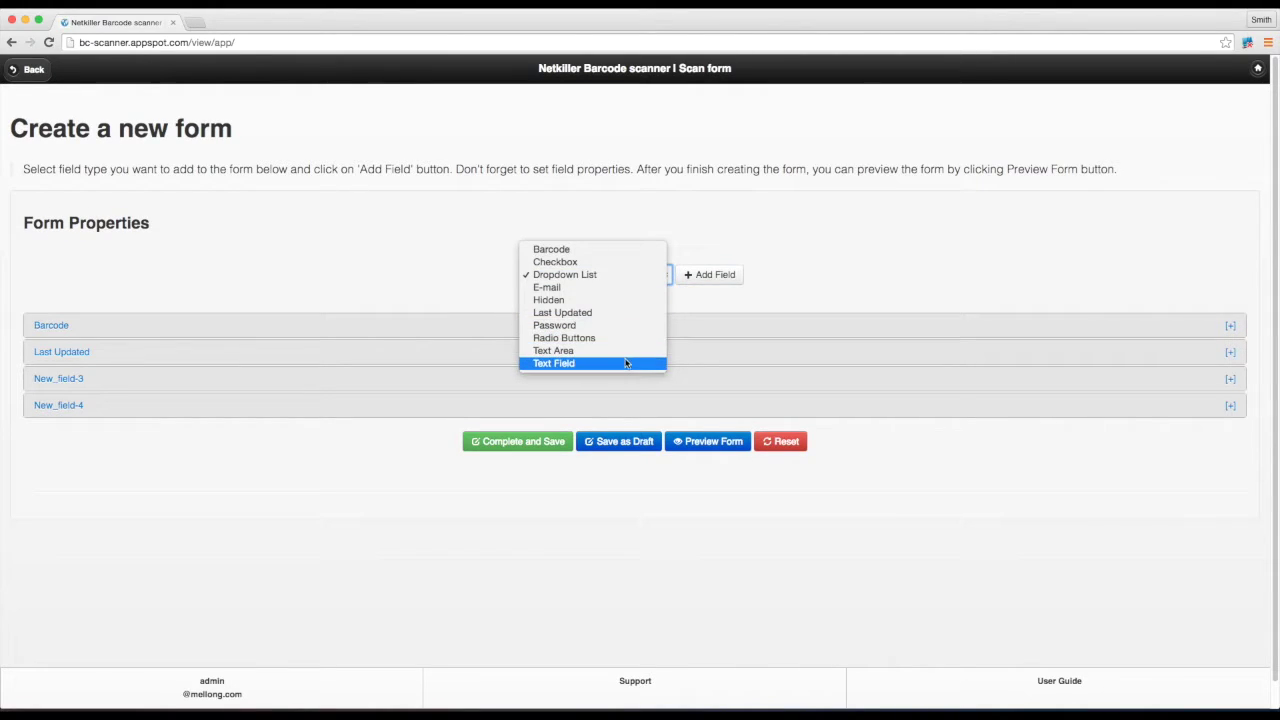
click(626, 363)
click(691, 280)
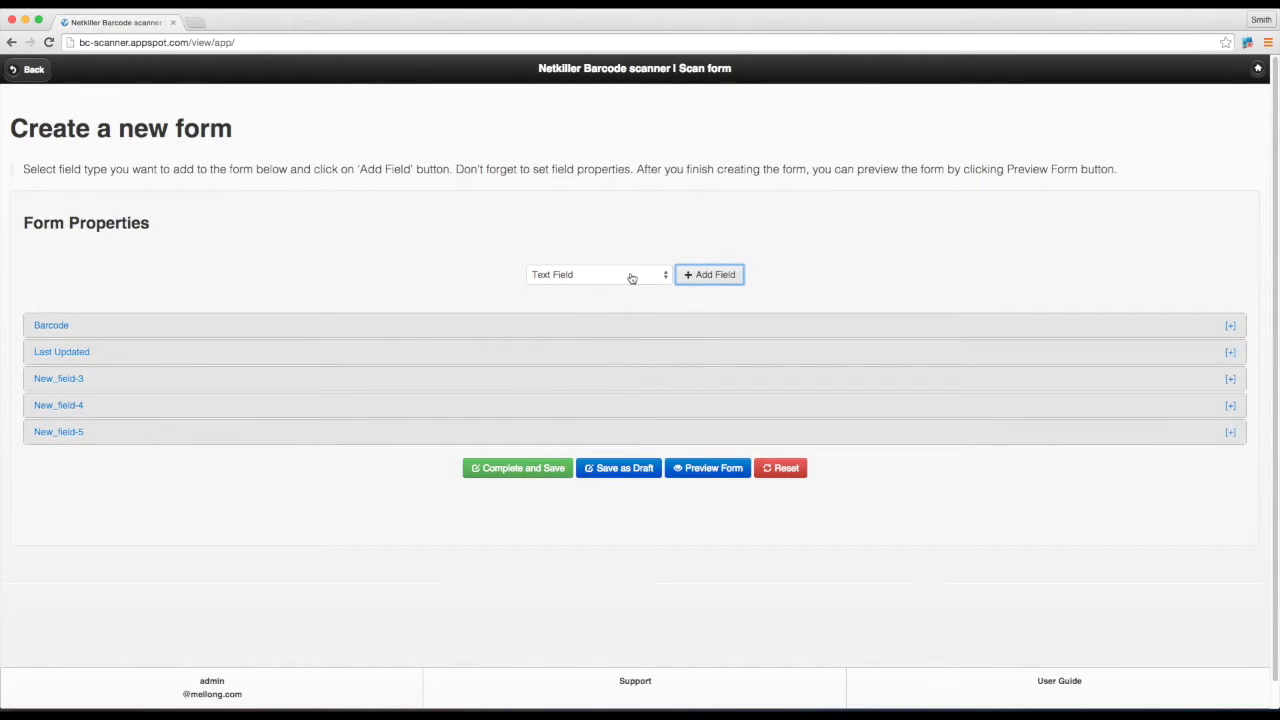
- Add a Radio Buttons field as the sixth field of the form
click(632, 278)
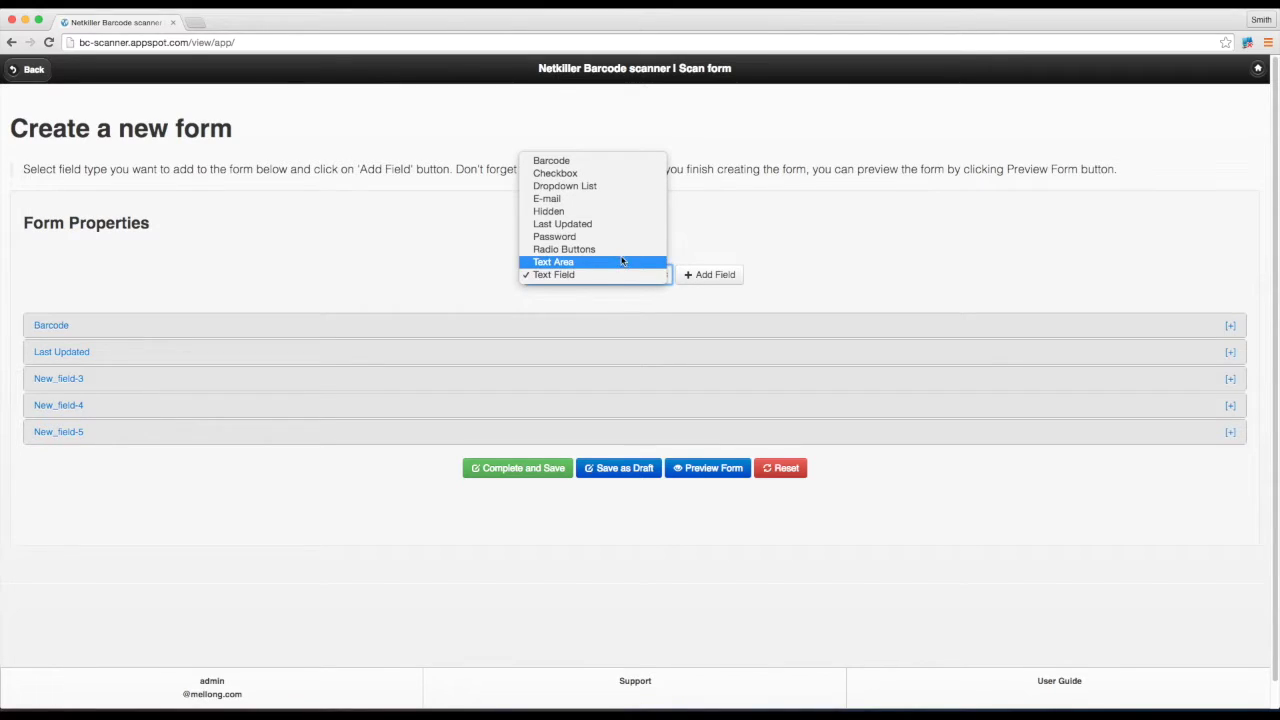
click(564, 249)
click(710, 274)
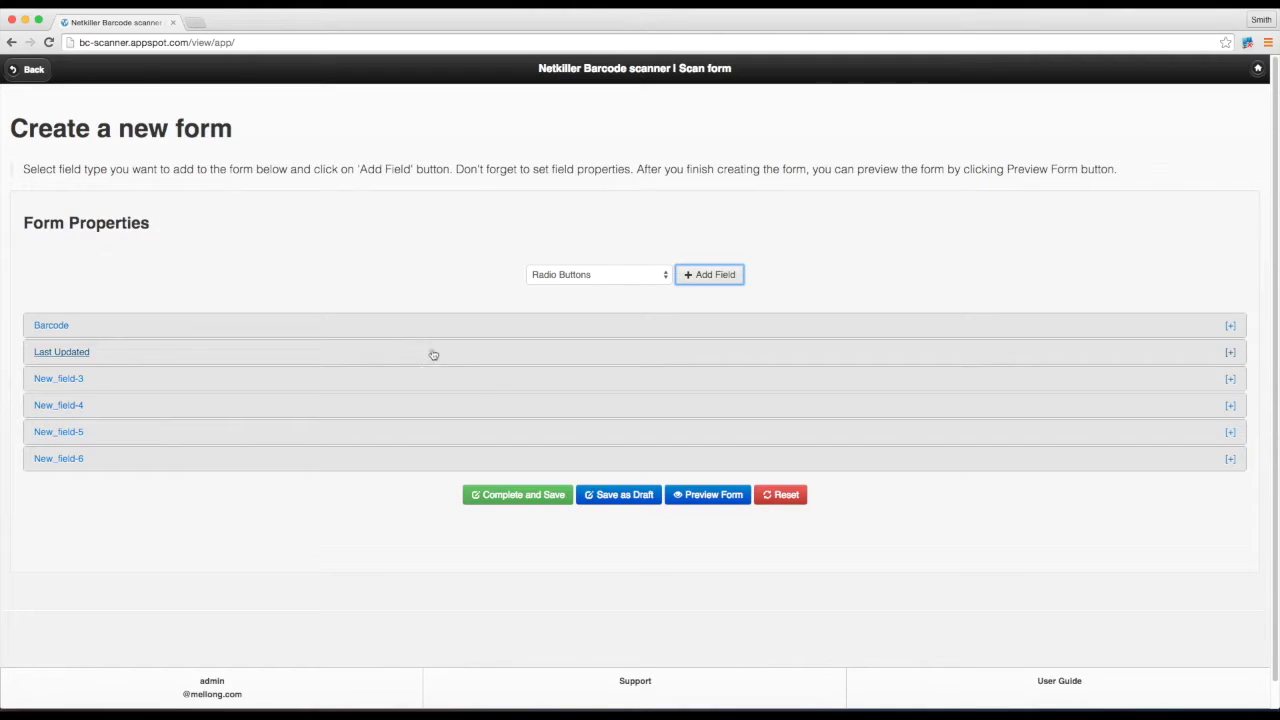
- Change the title of the Last Updated field to "Timestamp" and collapse its properties
click(373, 355)
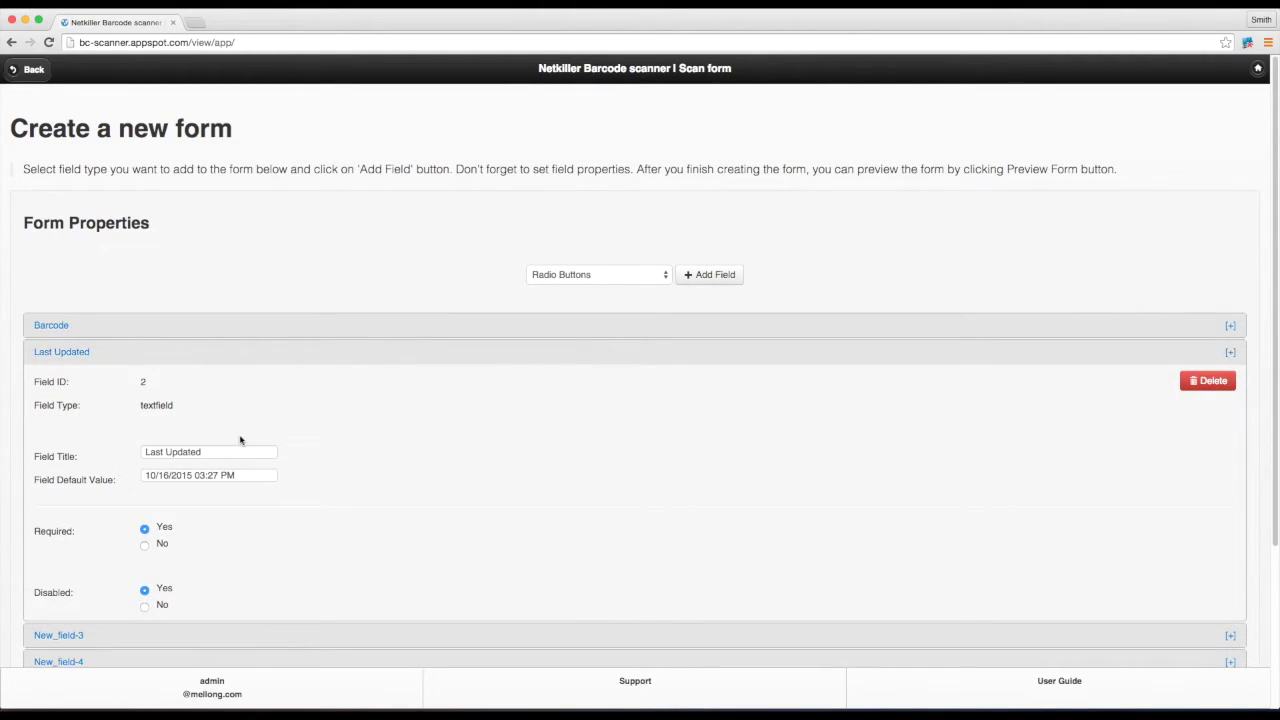
drag(243, 450, 140, 451)
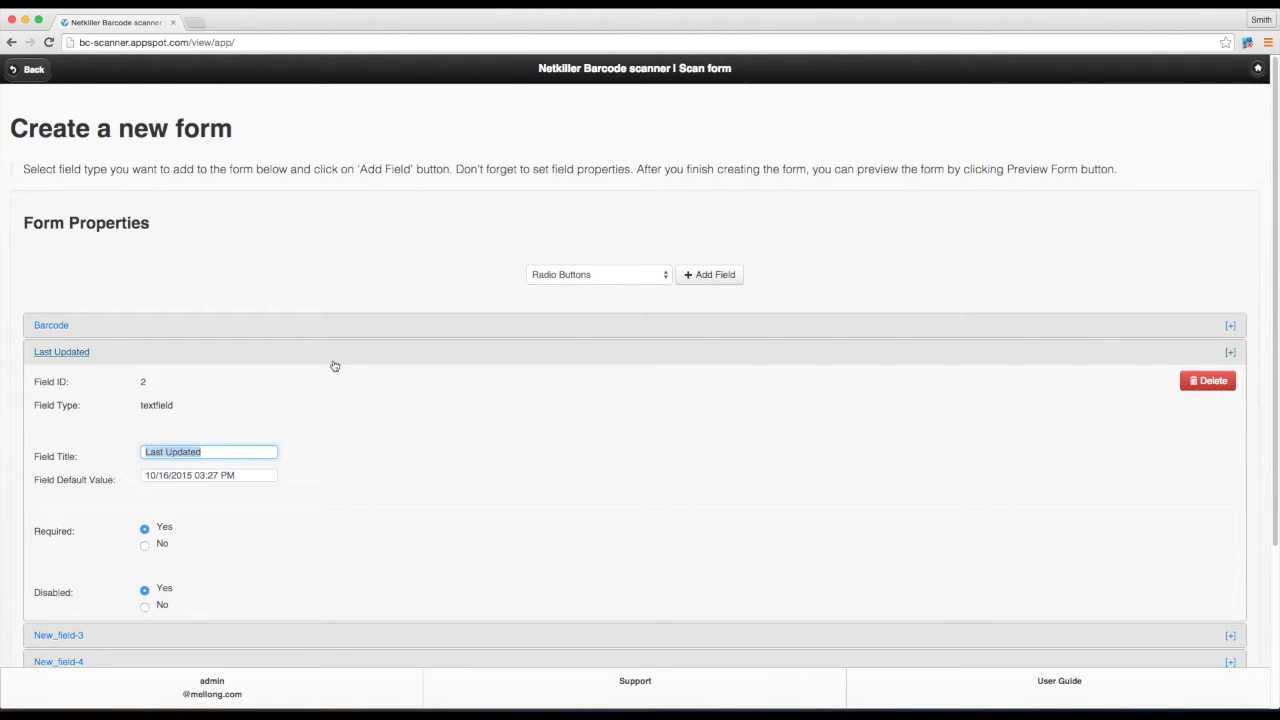
text(Timestamp)
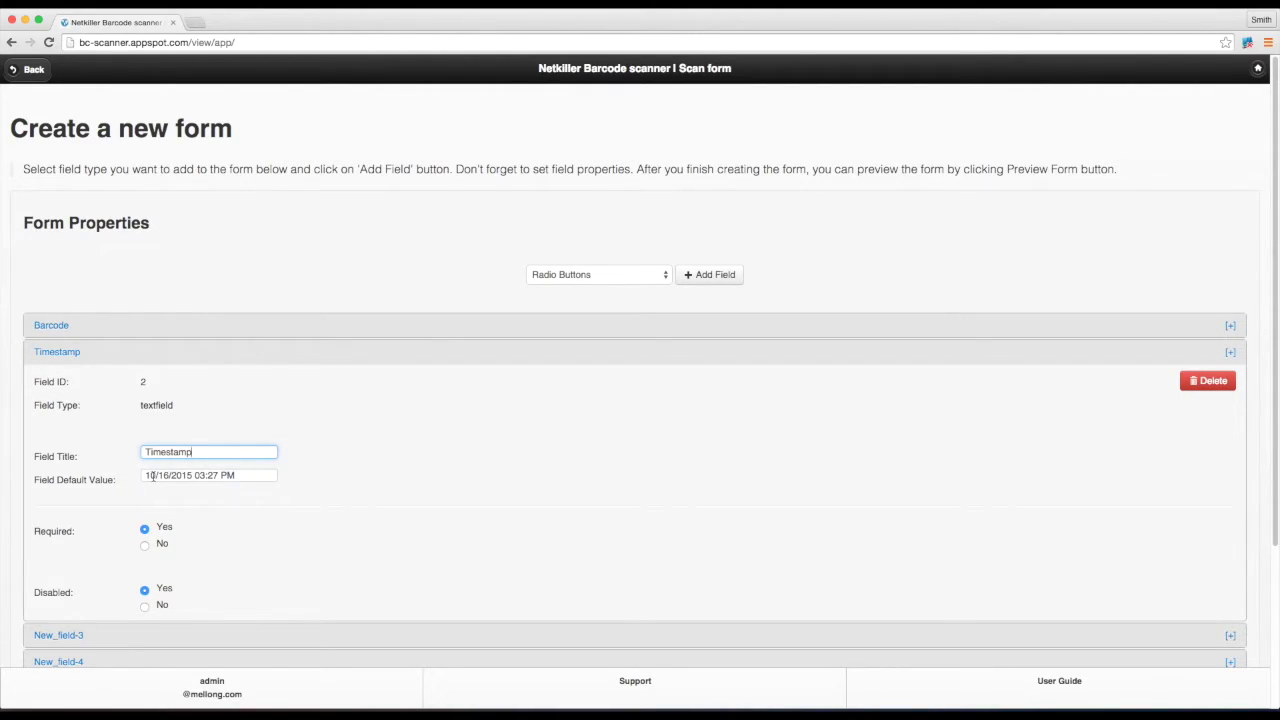
scroll(320, 478, down, 3)
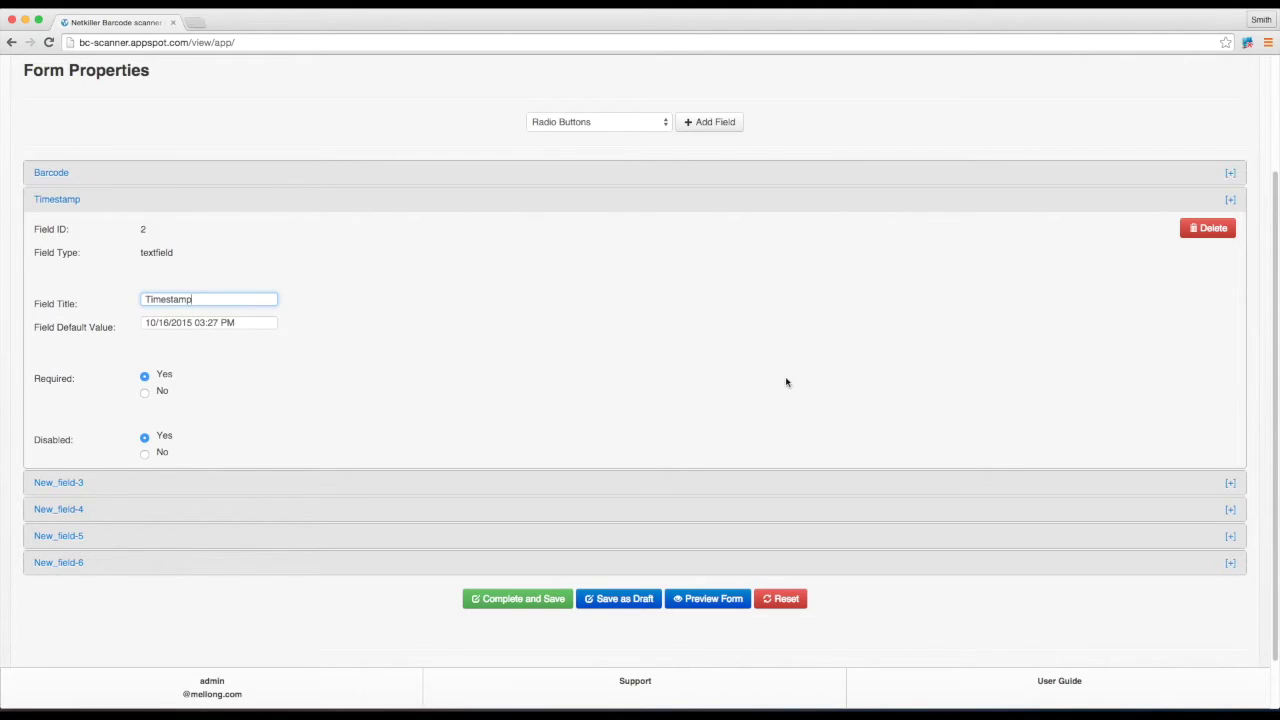
click(1230, 199)
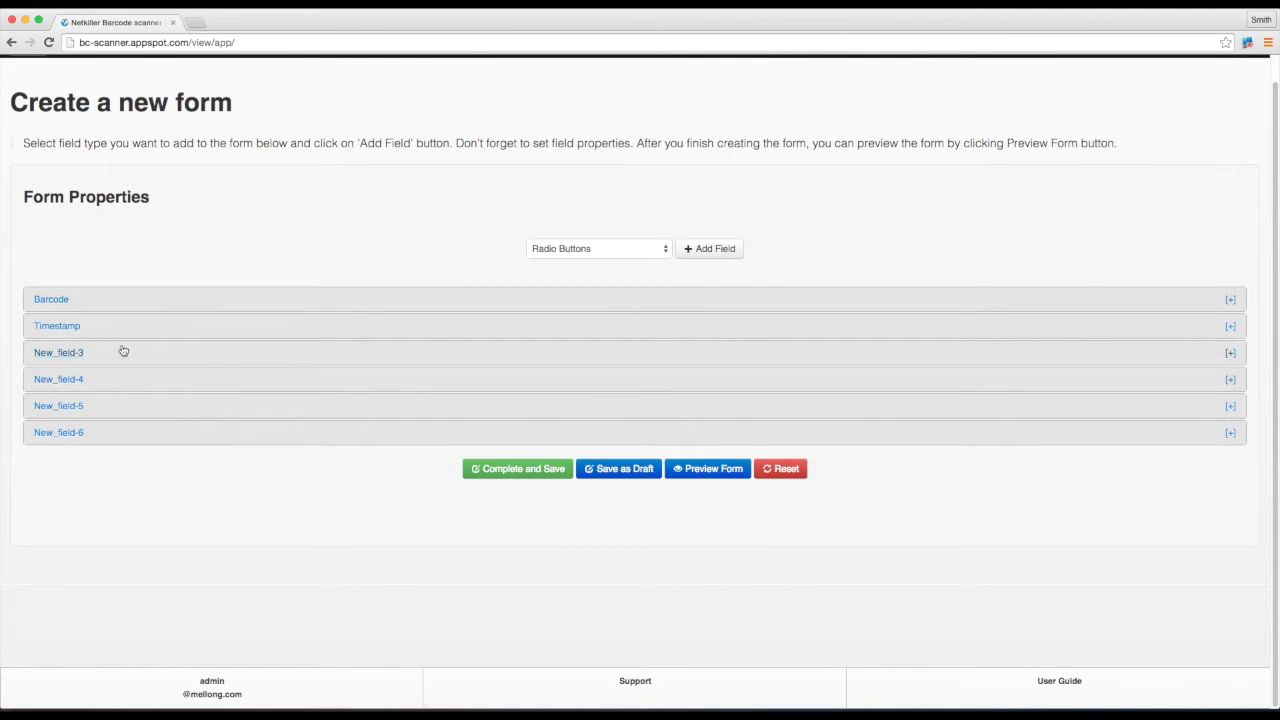
- Title the third field "Item Name" and make it required
click(123, 351)
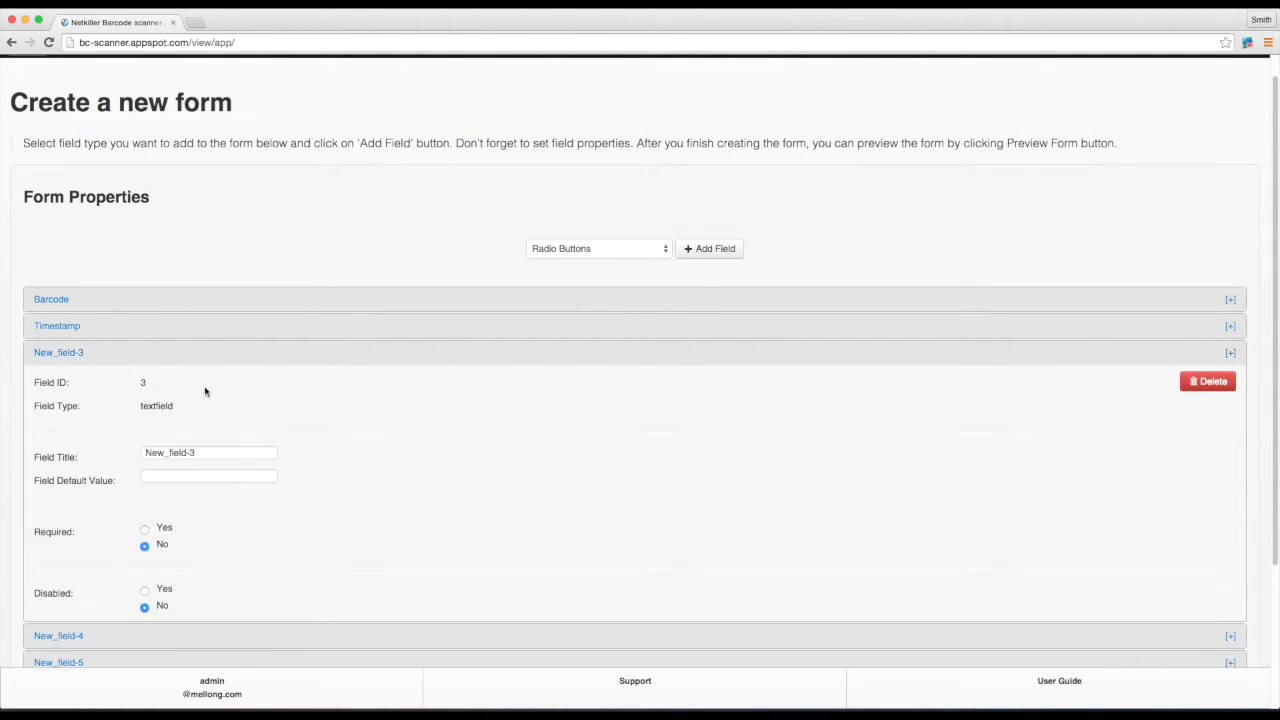
drag(226, 452, 74, 438)
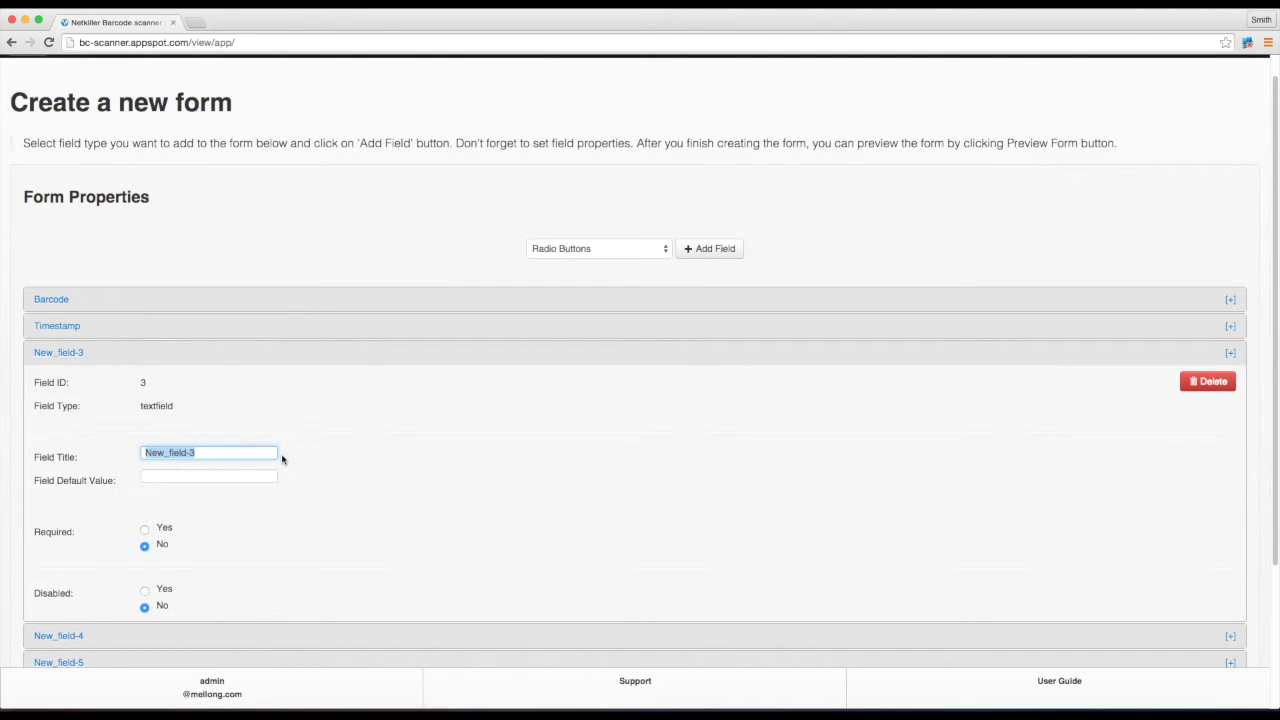
text(Item 1)
key(BackSpace)
key(BackSpace)
key(BackSpace)
key(BackSpace)
key(BackSpace)
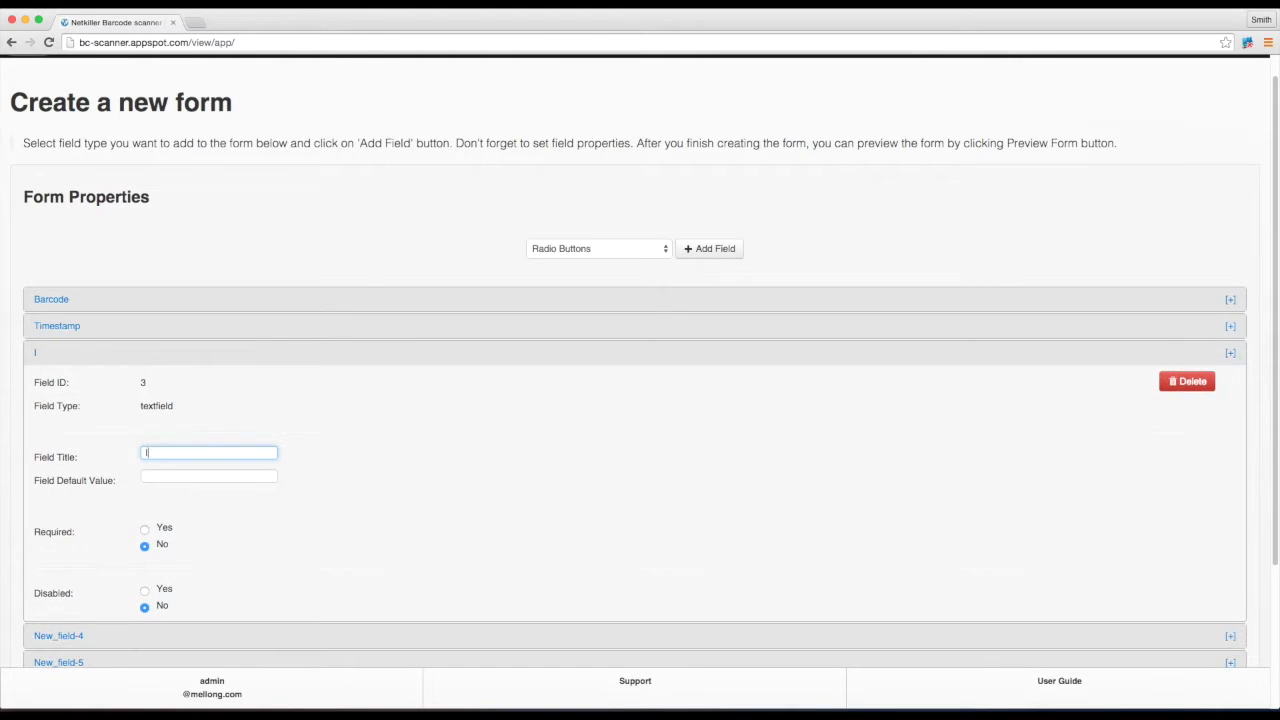
text(tem Name)
click(145, 530)
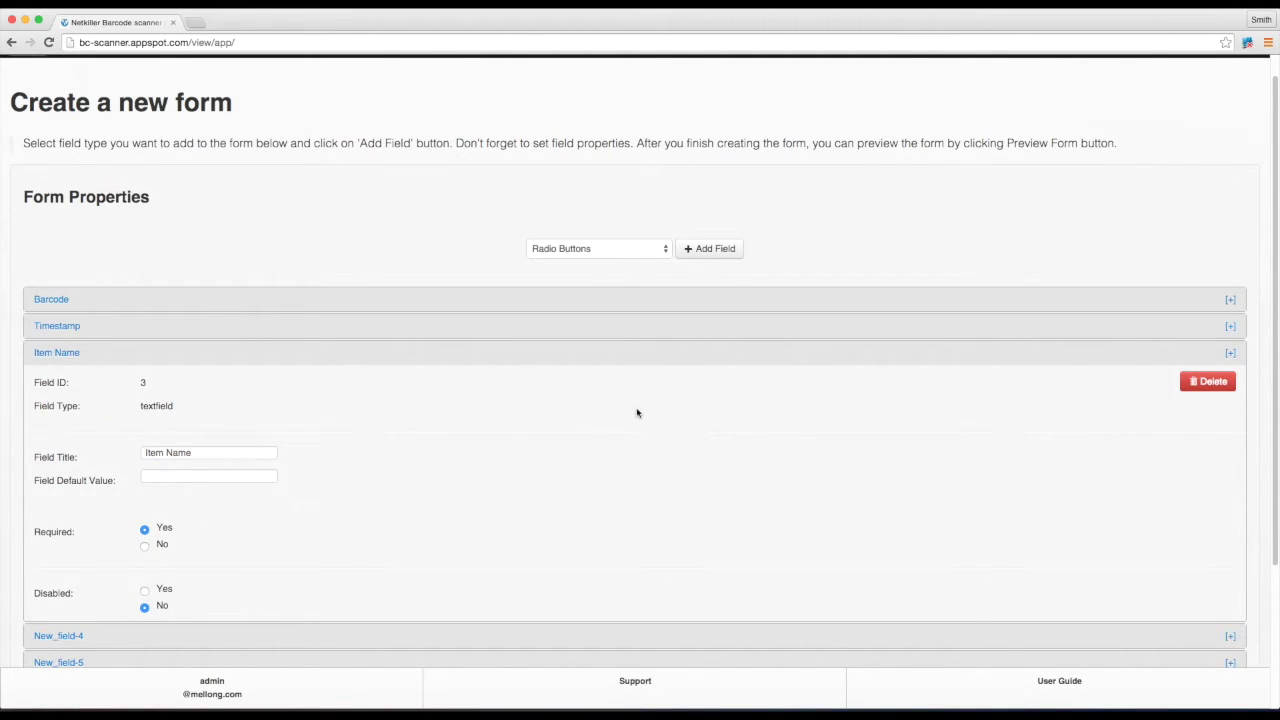
click(1229, 356)
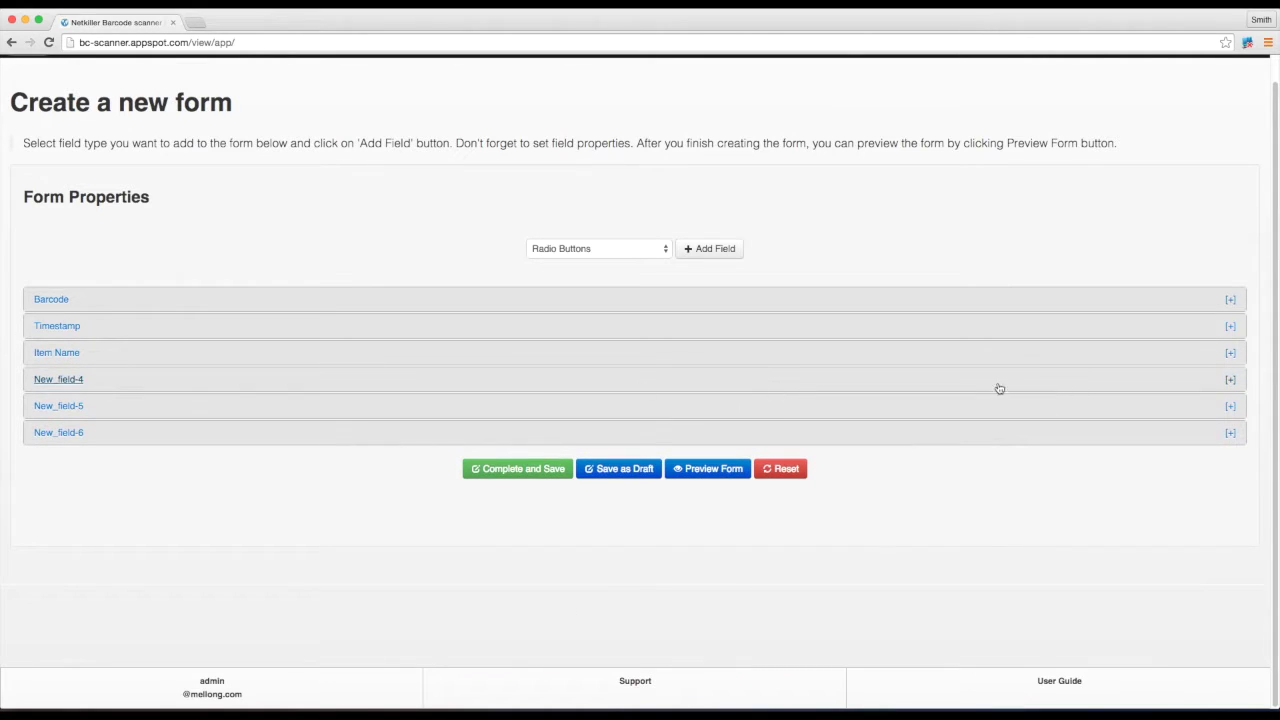
- Title the dropdown field "Location" and give it a first option named "Warehouse"
click(178, 388)
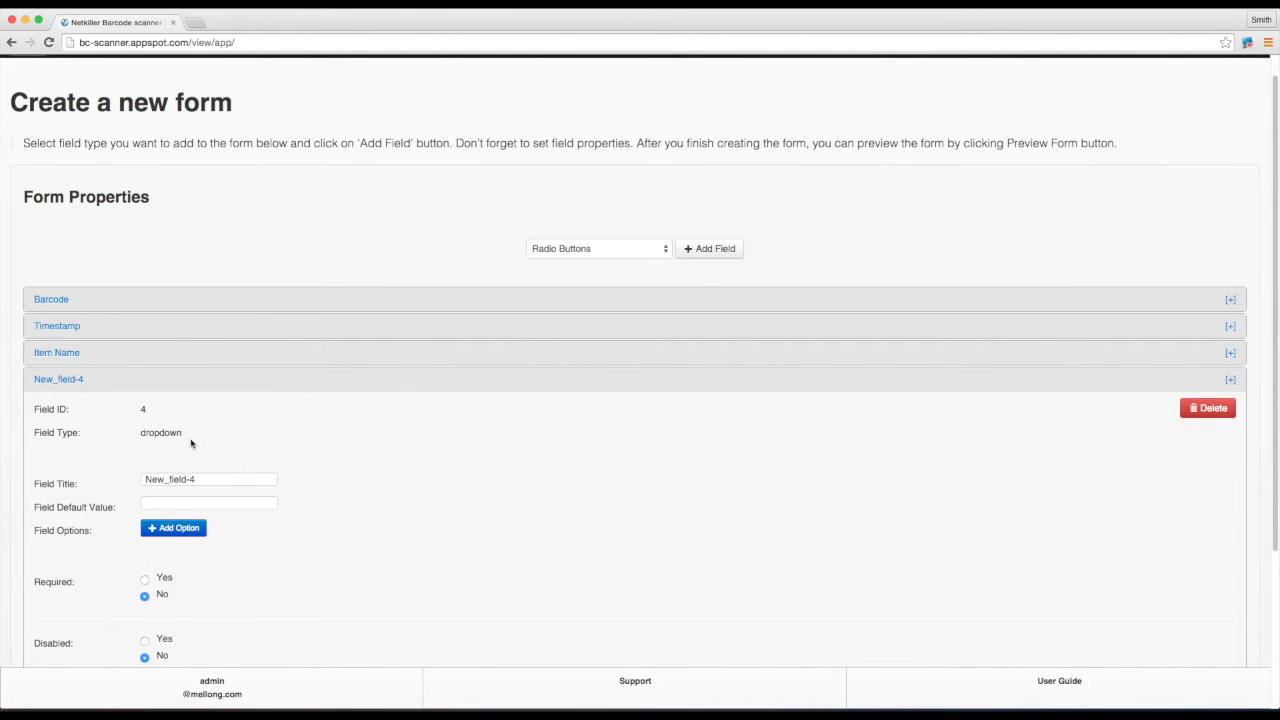
drag(196, 477, 86, 464)
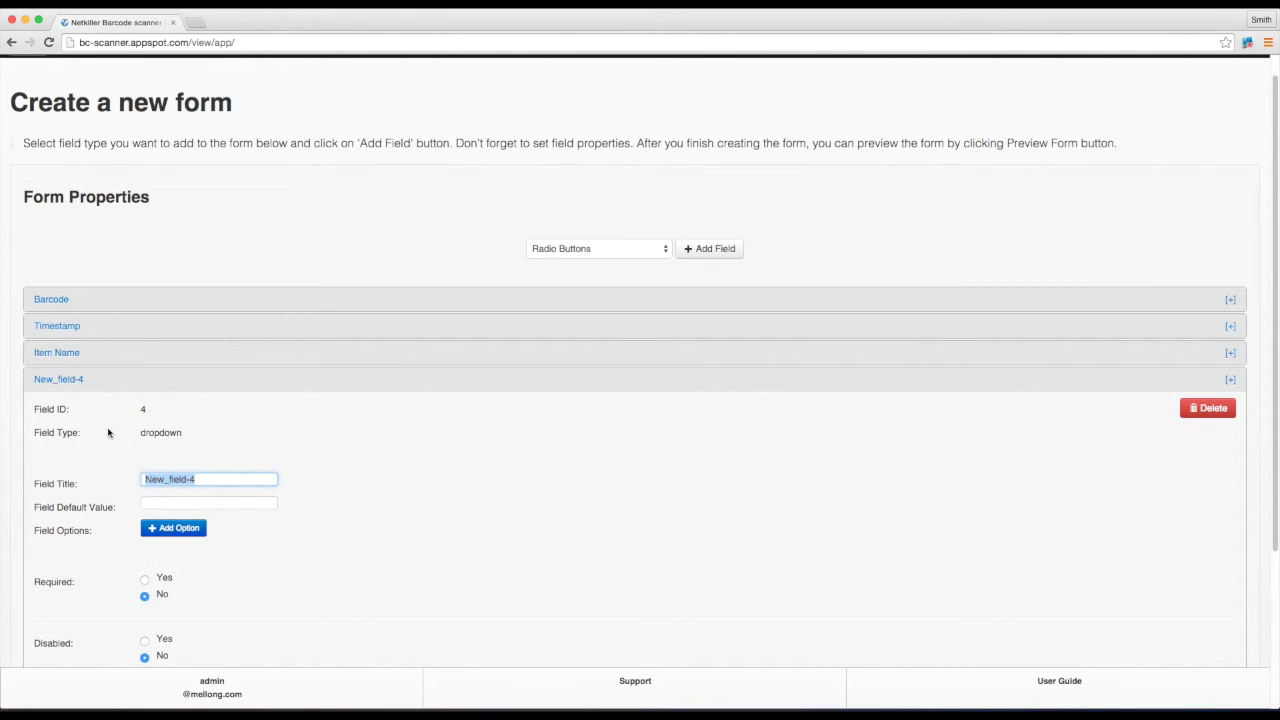
text(Location)
click(181, 530)
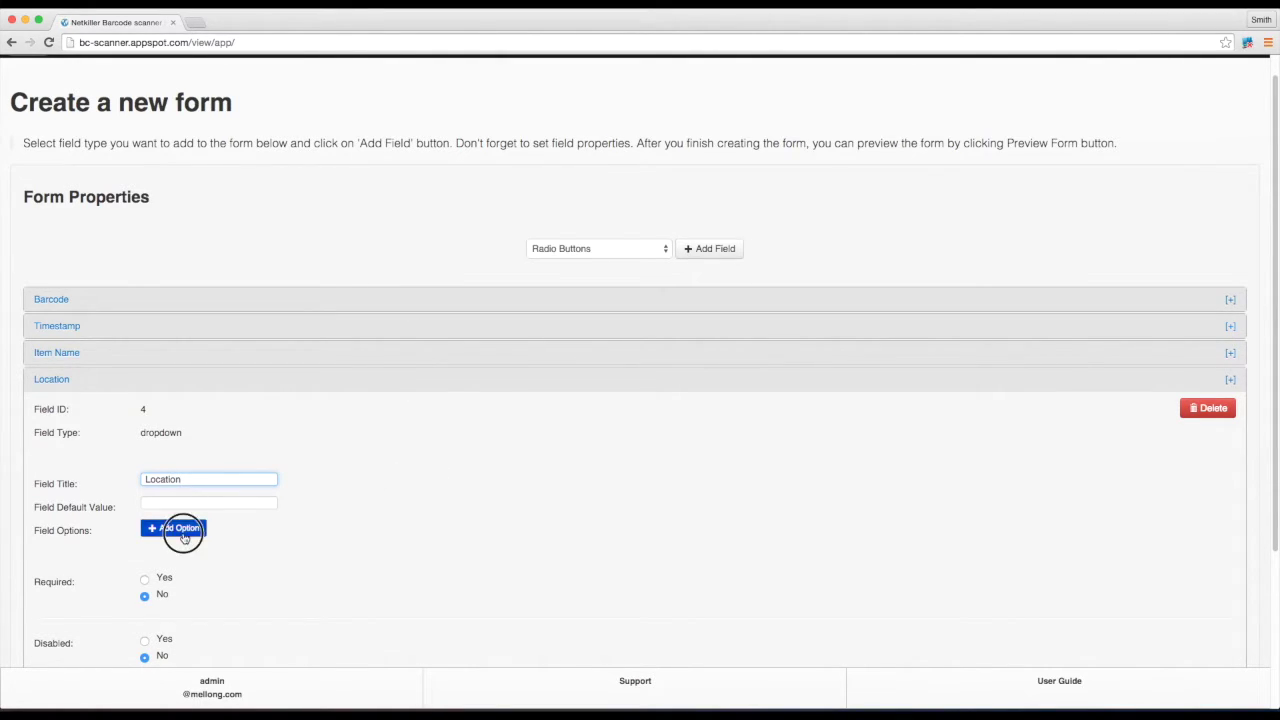
click(205, 530)
drag(205, 530, 50, 518)
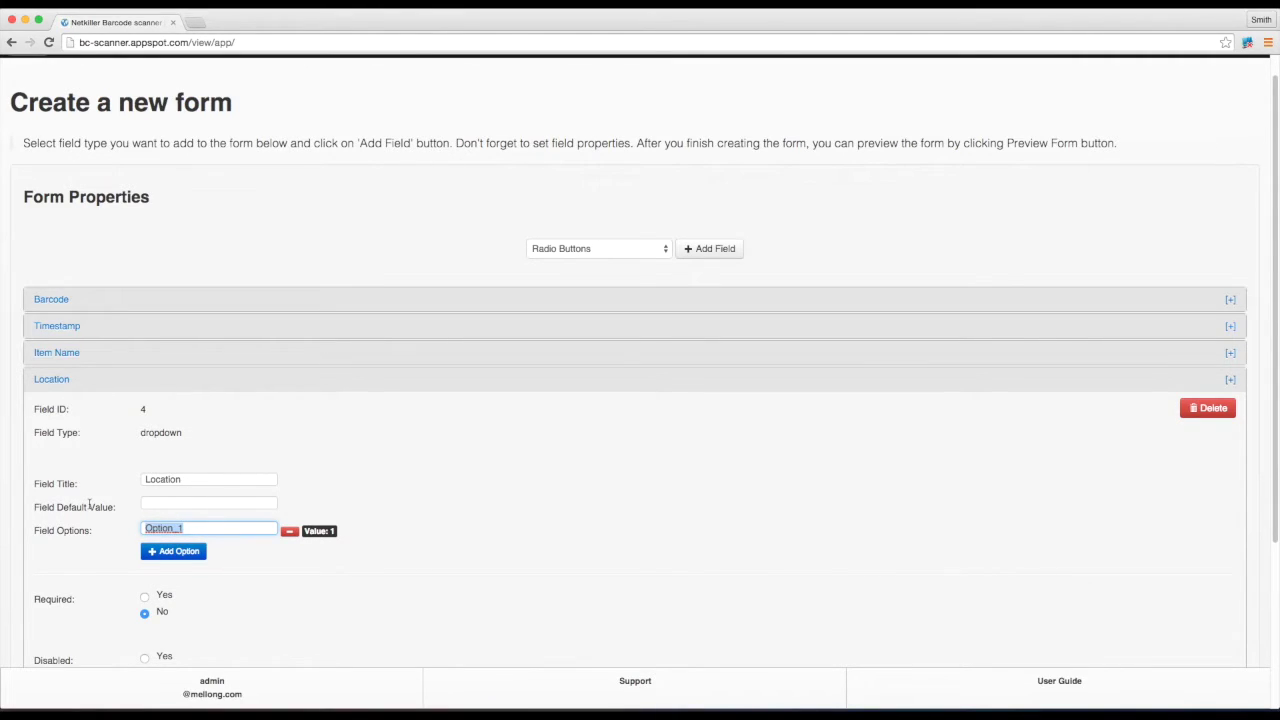
text(Warehouse)
- Add two more options, "Lot1" and "Lot2", to the Location dropdown field
click(203, 550)
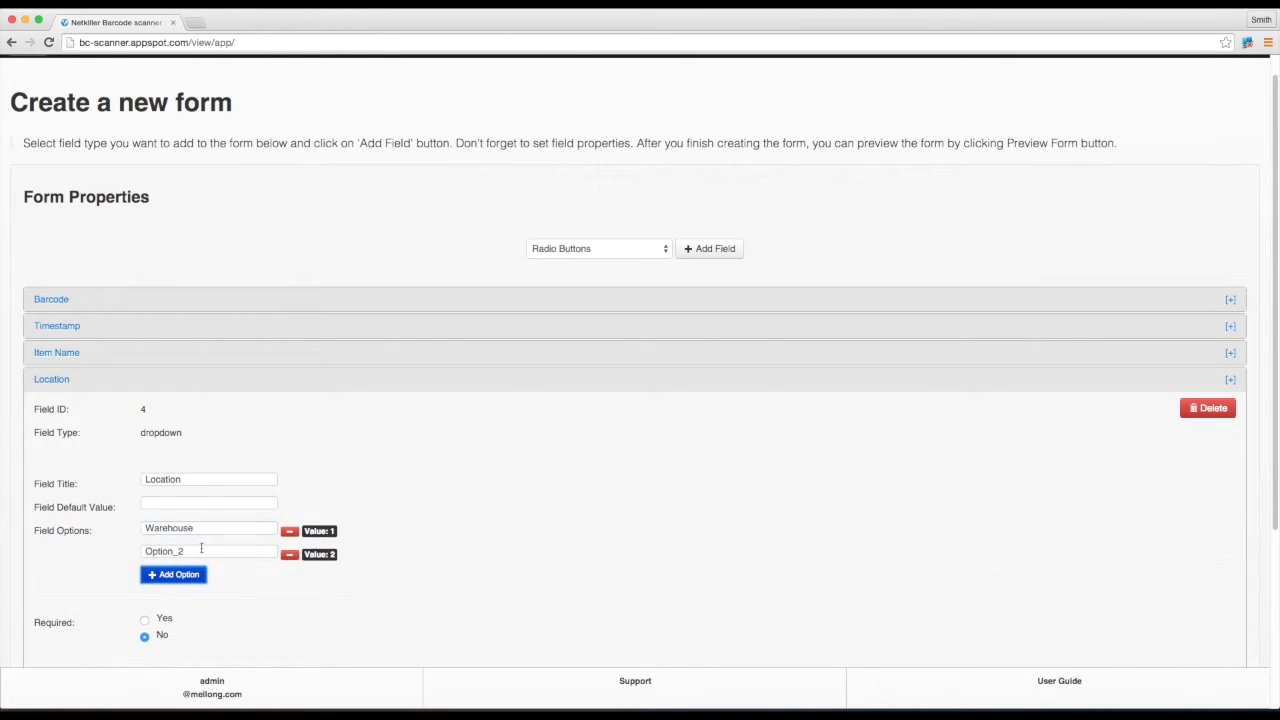
drag(189, 547, 107, 522)
text(lo)
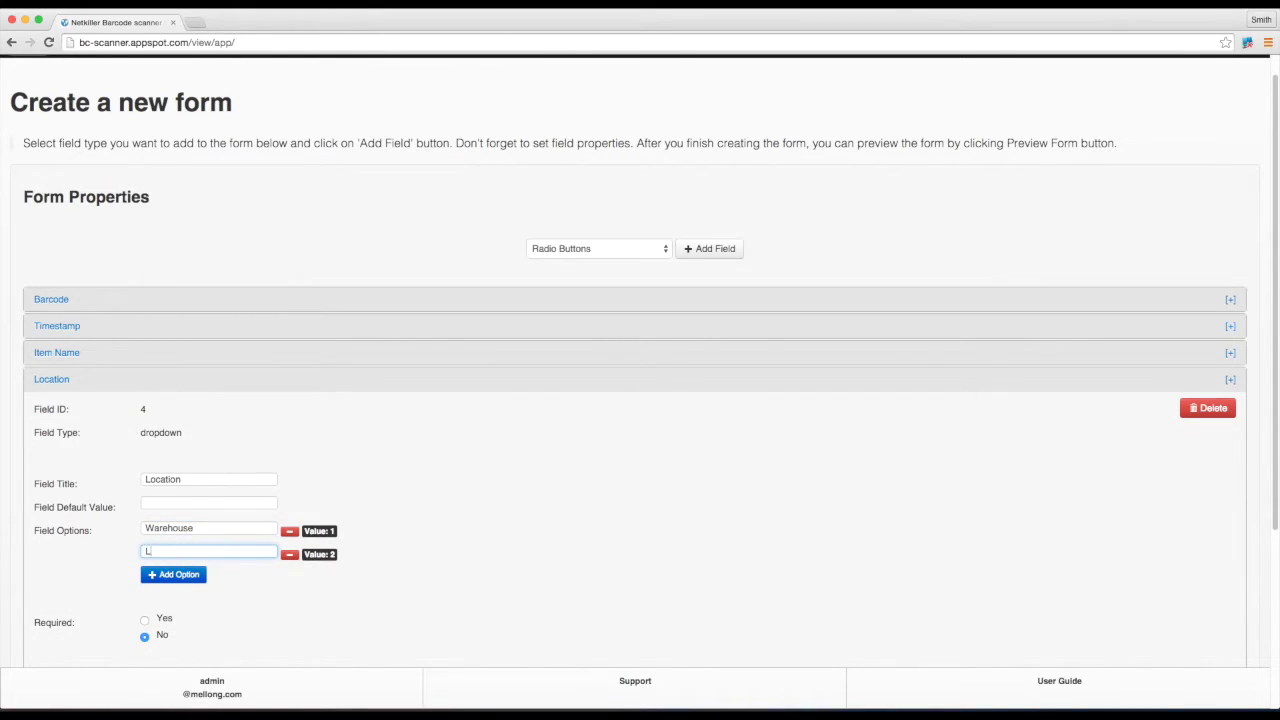
click(185, 573)
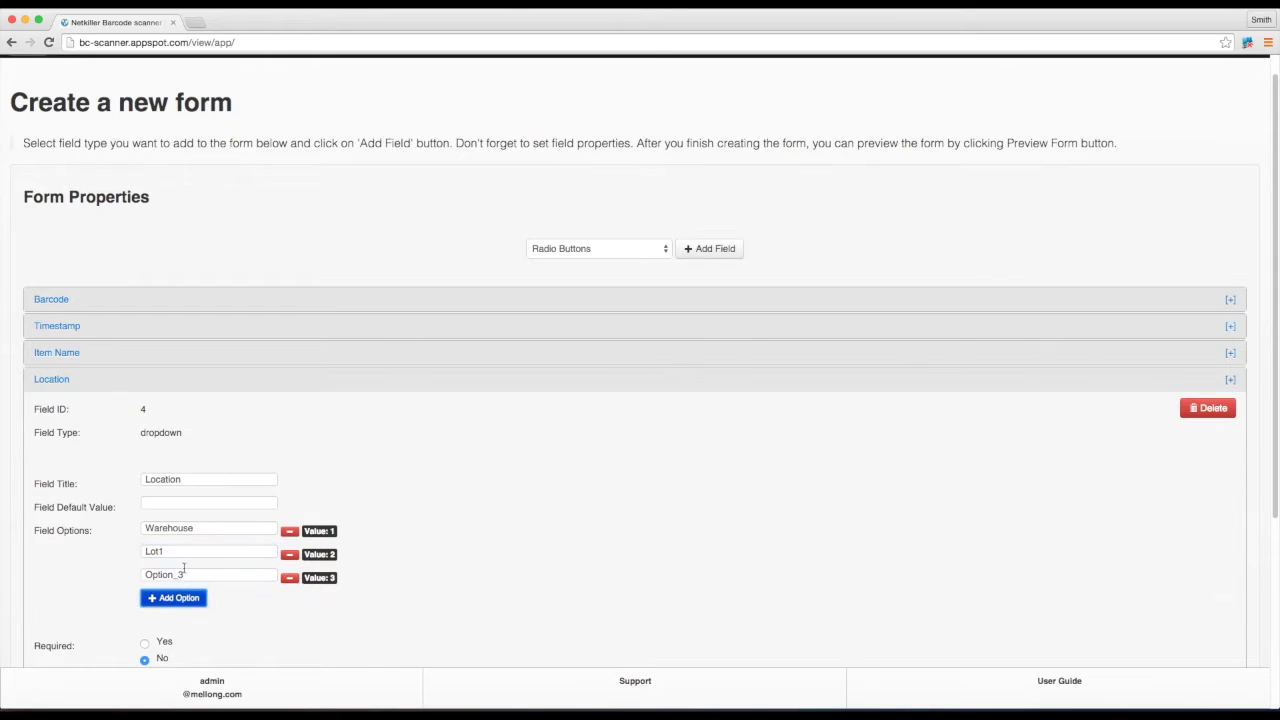
drag(184, 574, 97, 526)
text(Lot2)
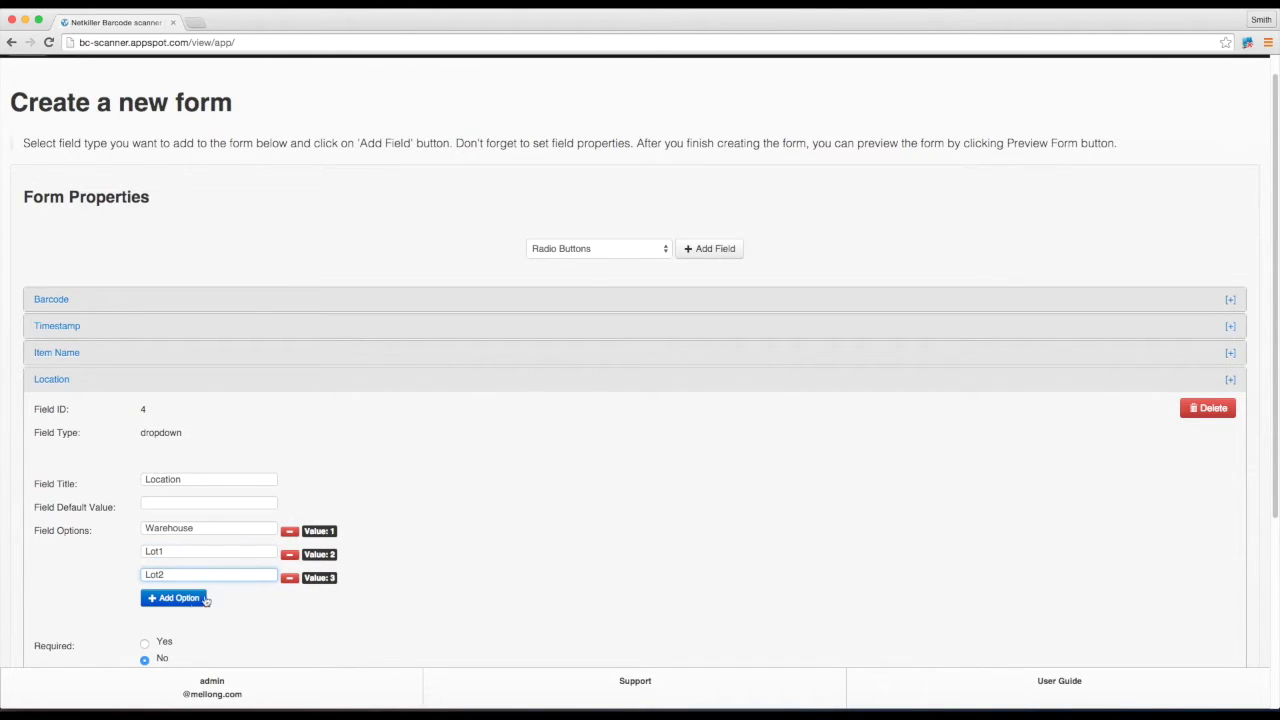
- Add a fourth option named "Office" to the Location field and make the field required
click(203, 598)
drag(188, 597, 86, 523)
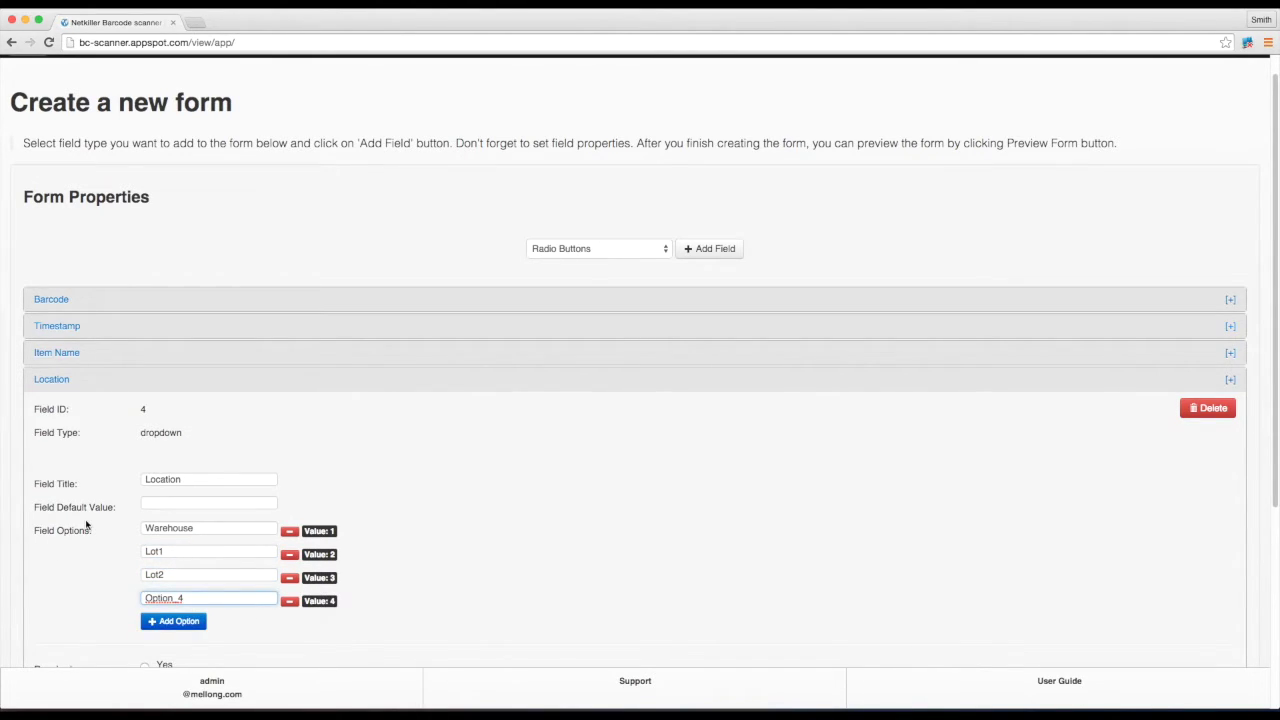
text(Office)
scroll(606, 614, down, 3)
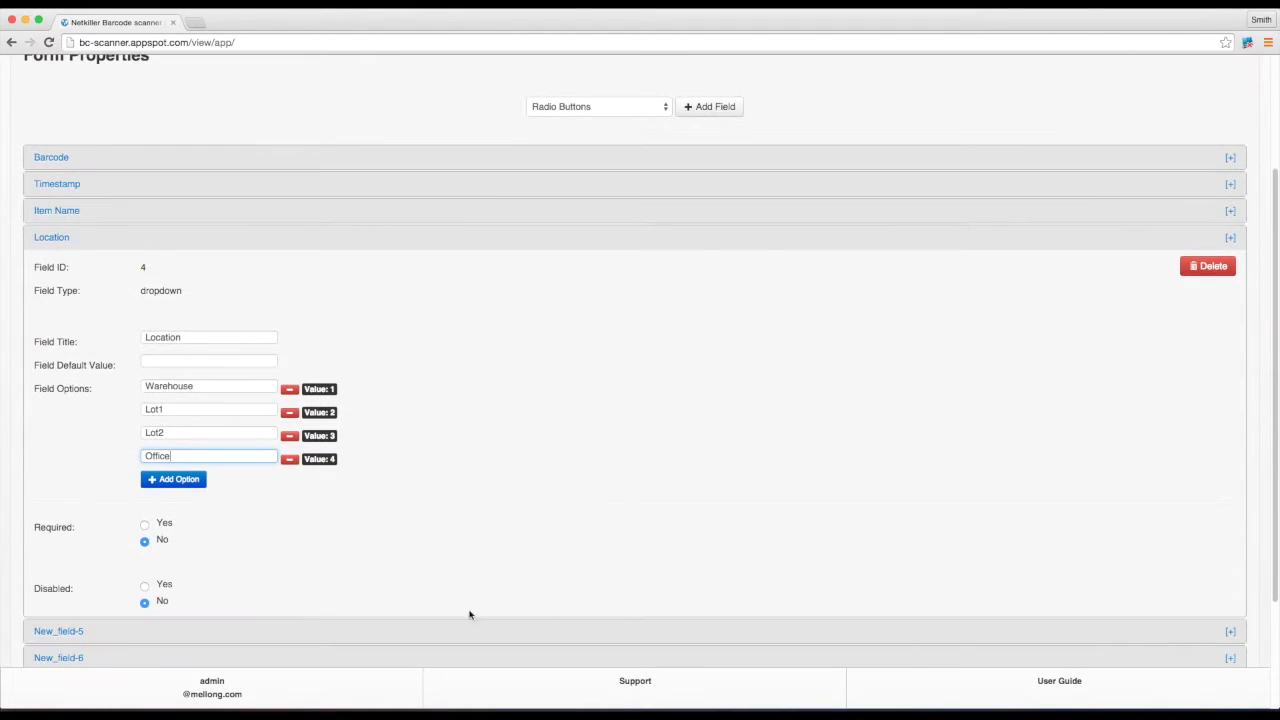
click(146, 526)
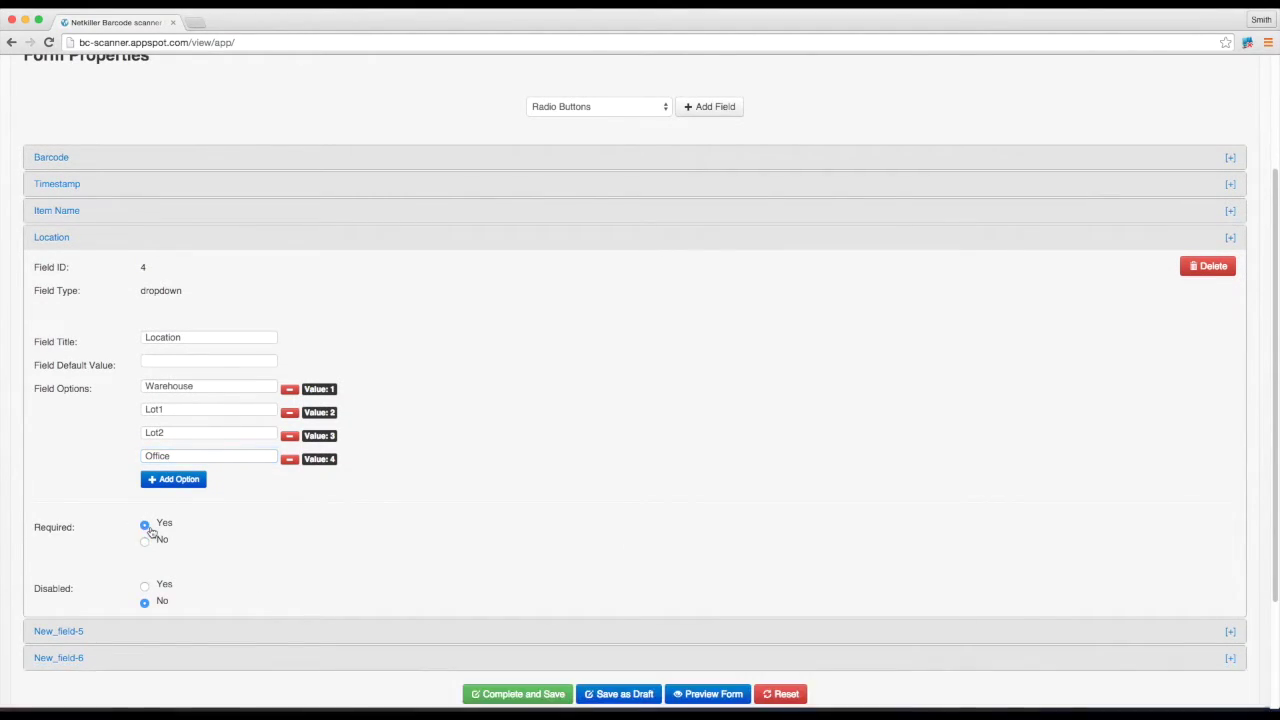
- Title the fifth field, a text field, "Employee Name" and make it required
click(1229, 238)
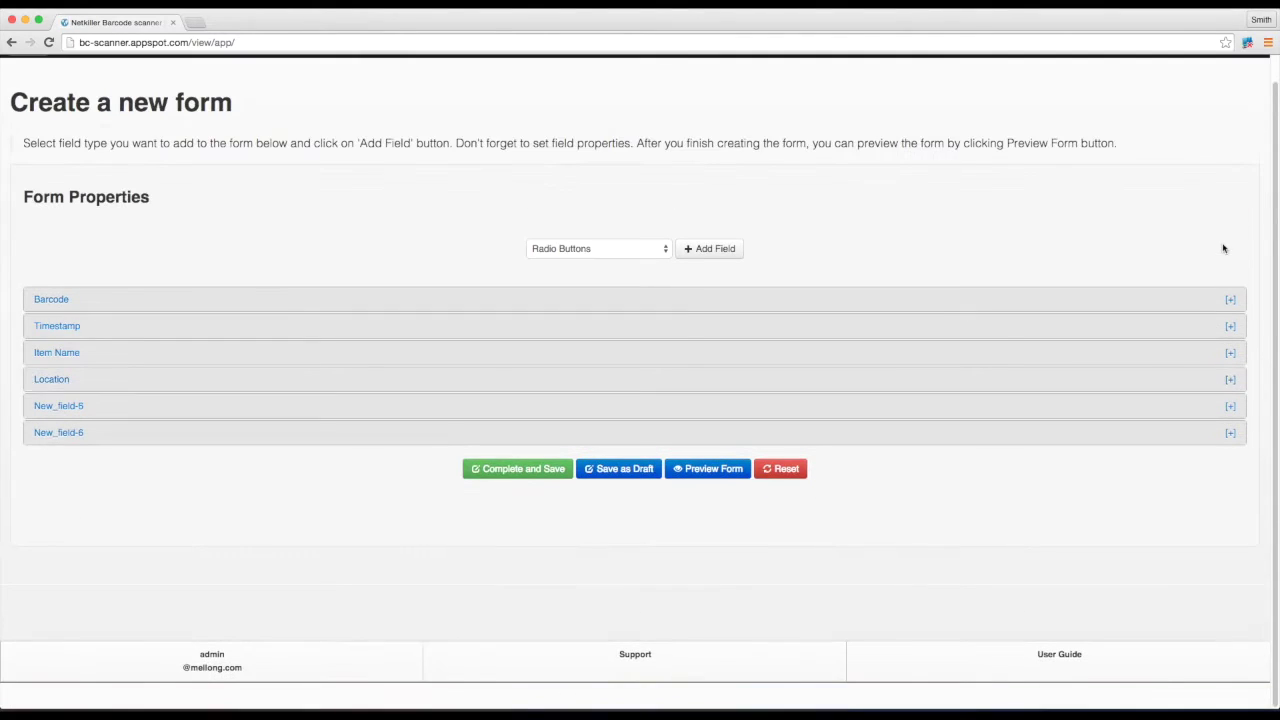
click(160, 405)
drag(241, 505, 9, 503)
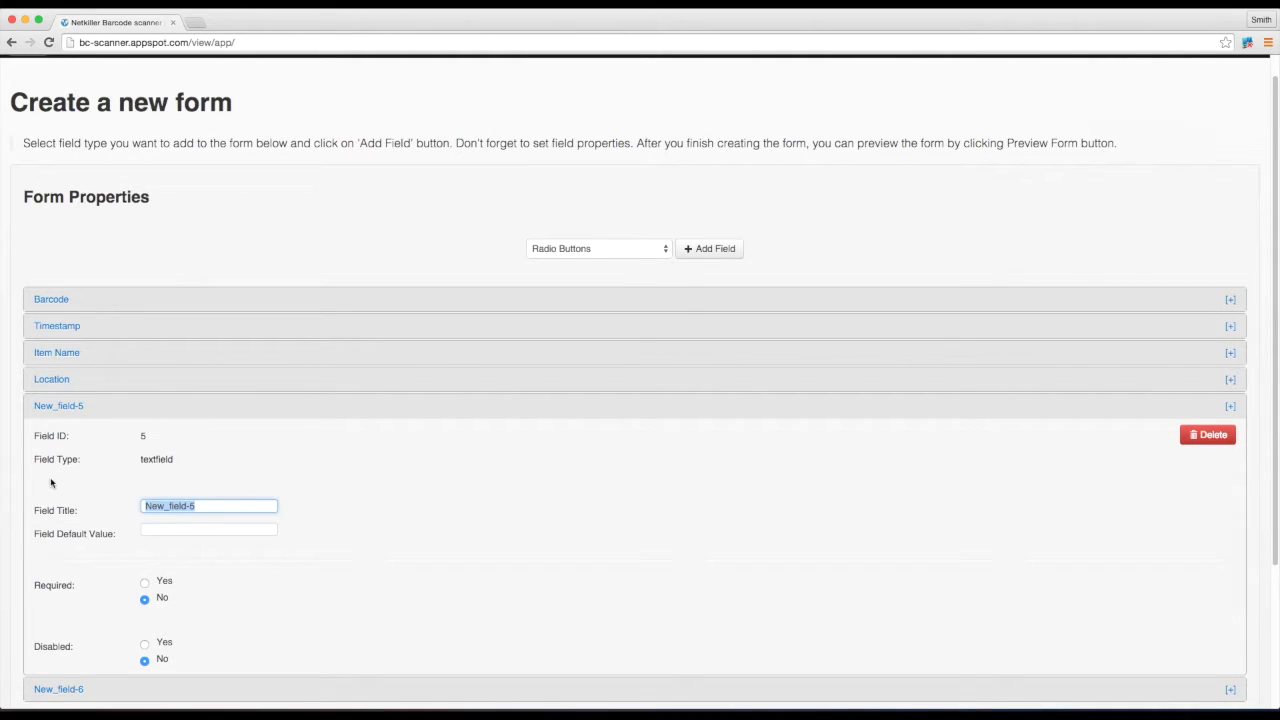
text(Employee Name)
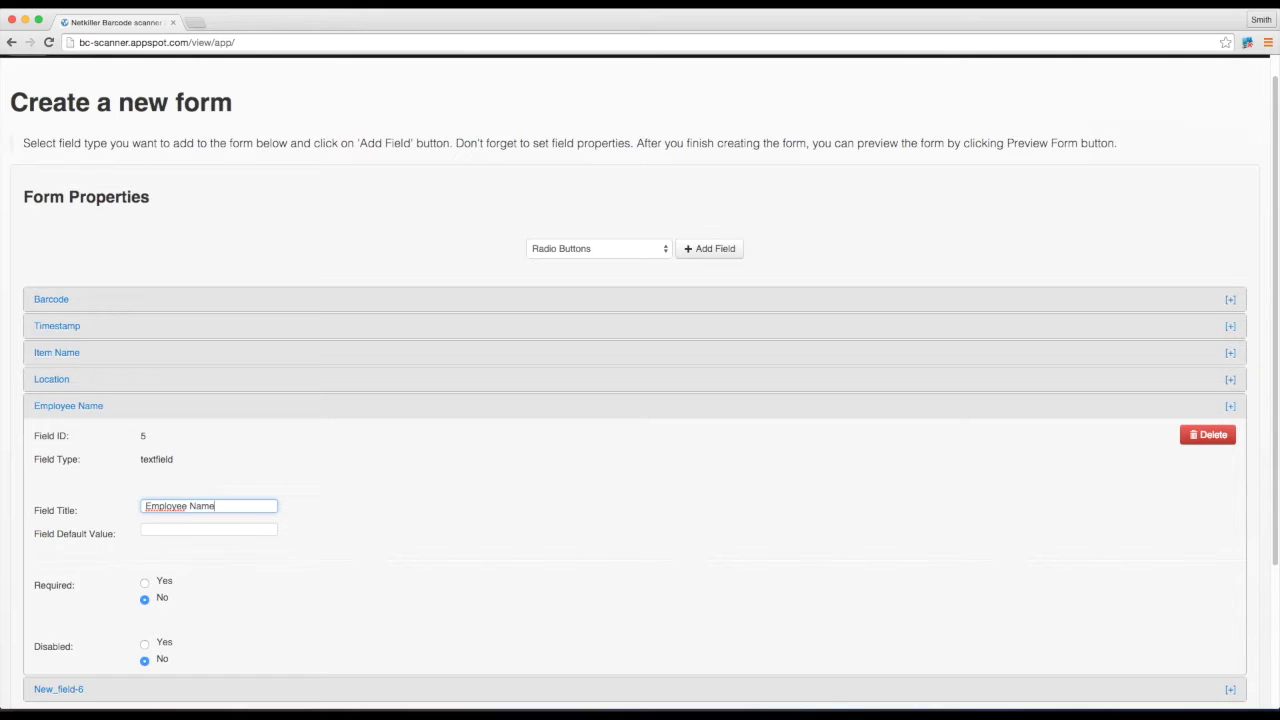
click(162, 582)
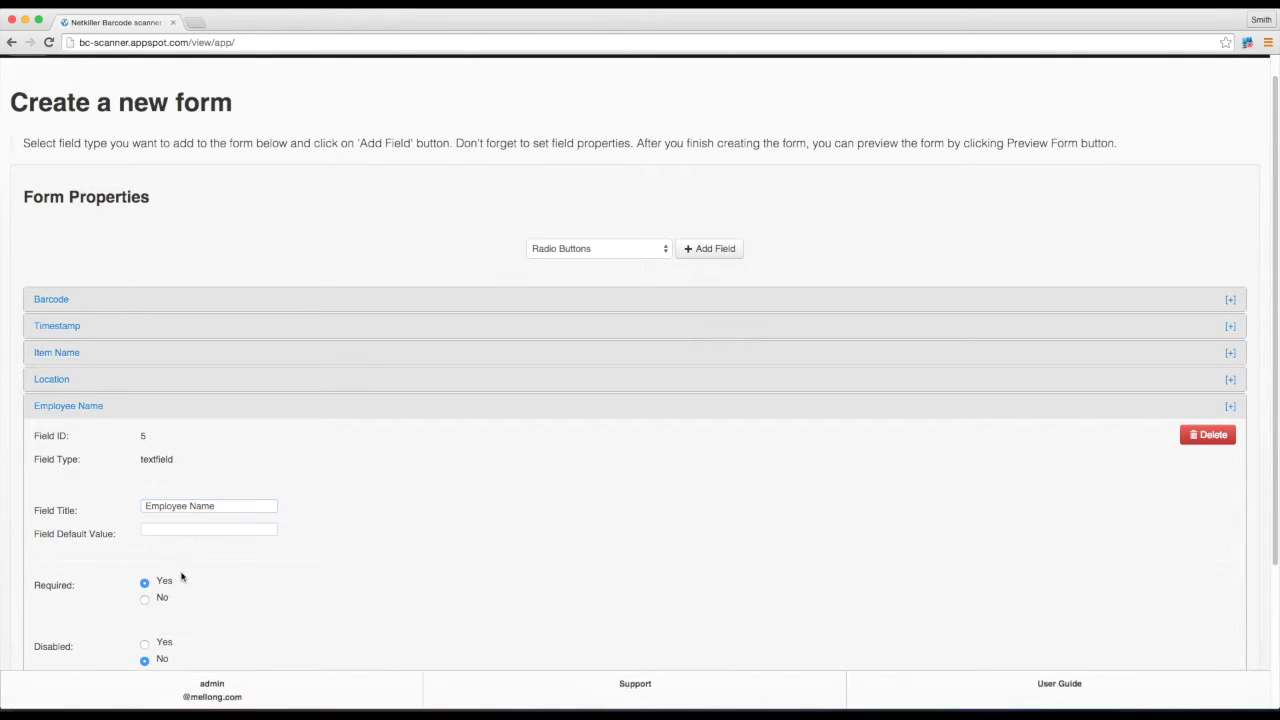
scroll(223, 591, down, 1)
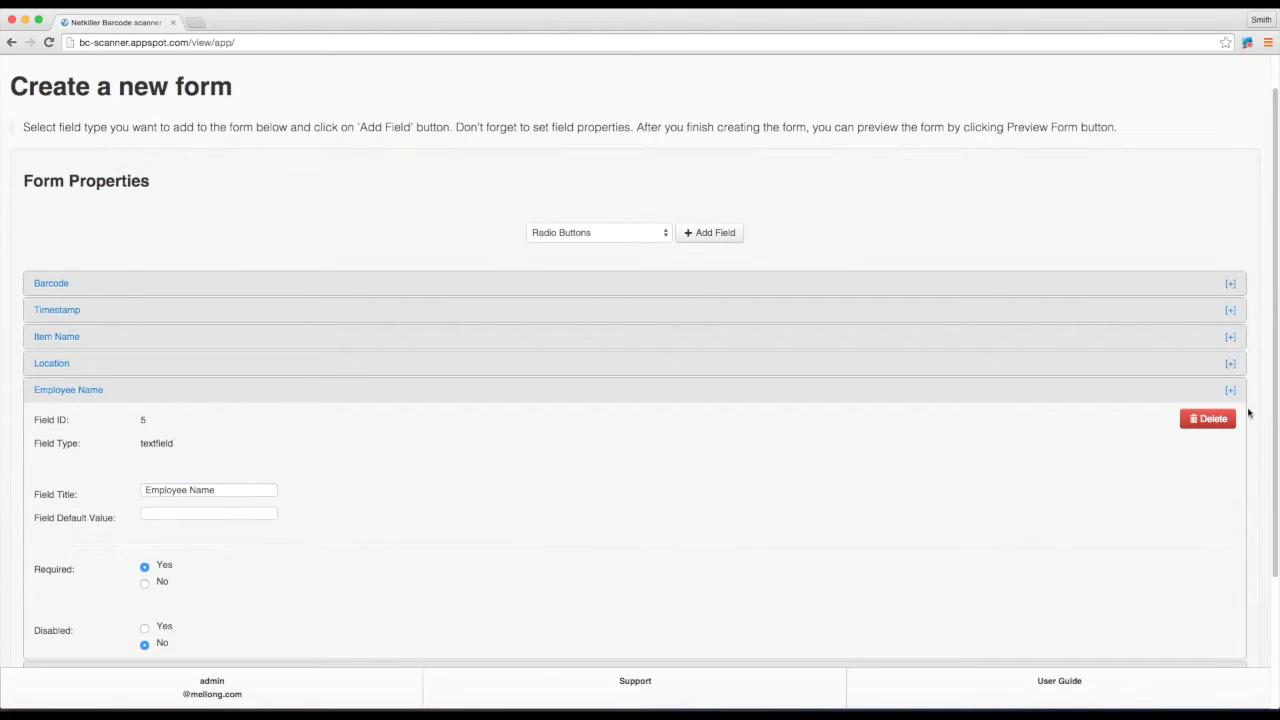
click(1116, 398)
- Title the radio field "Inventory" and give it a first option named "In"
click(203, 432)
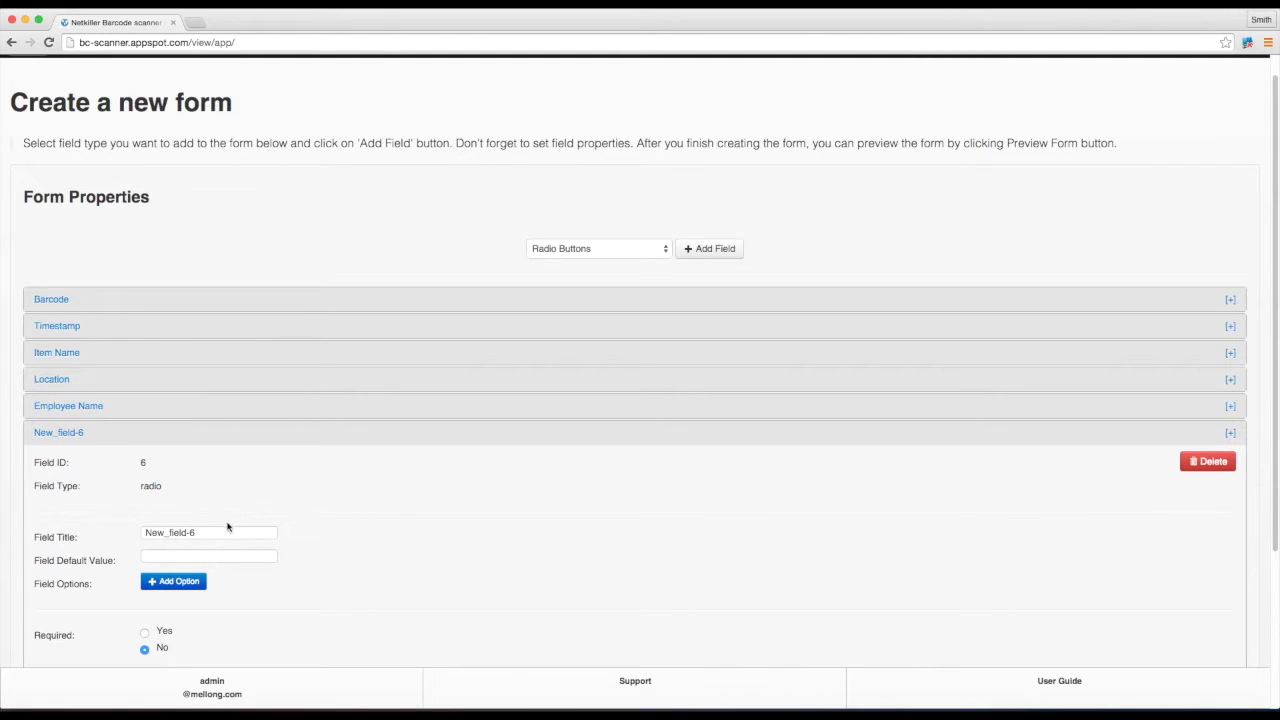
click(228, 532)
key(super+a)
text(Inventory)
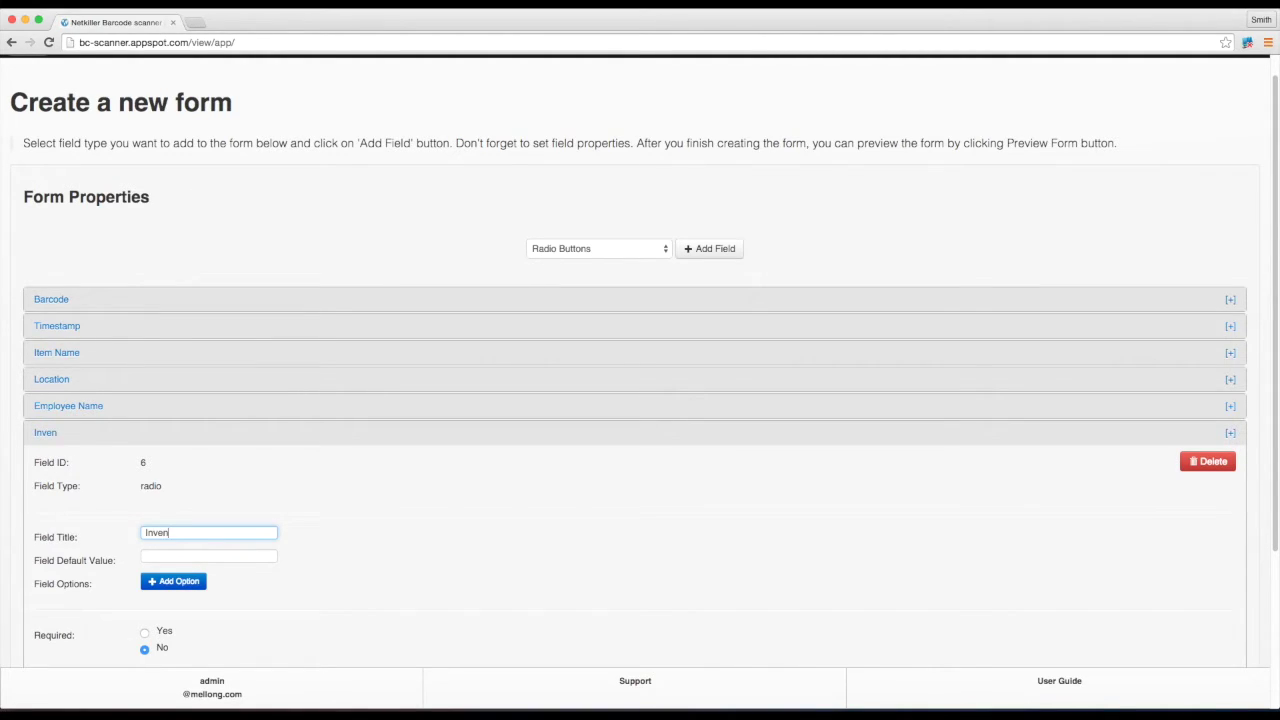
click(165, 581)
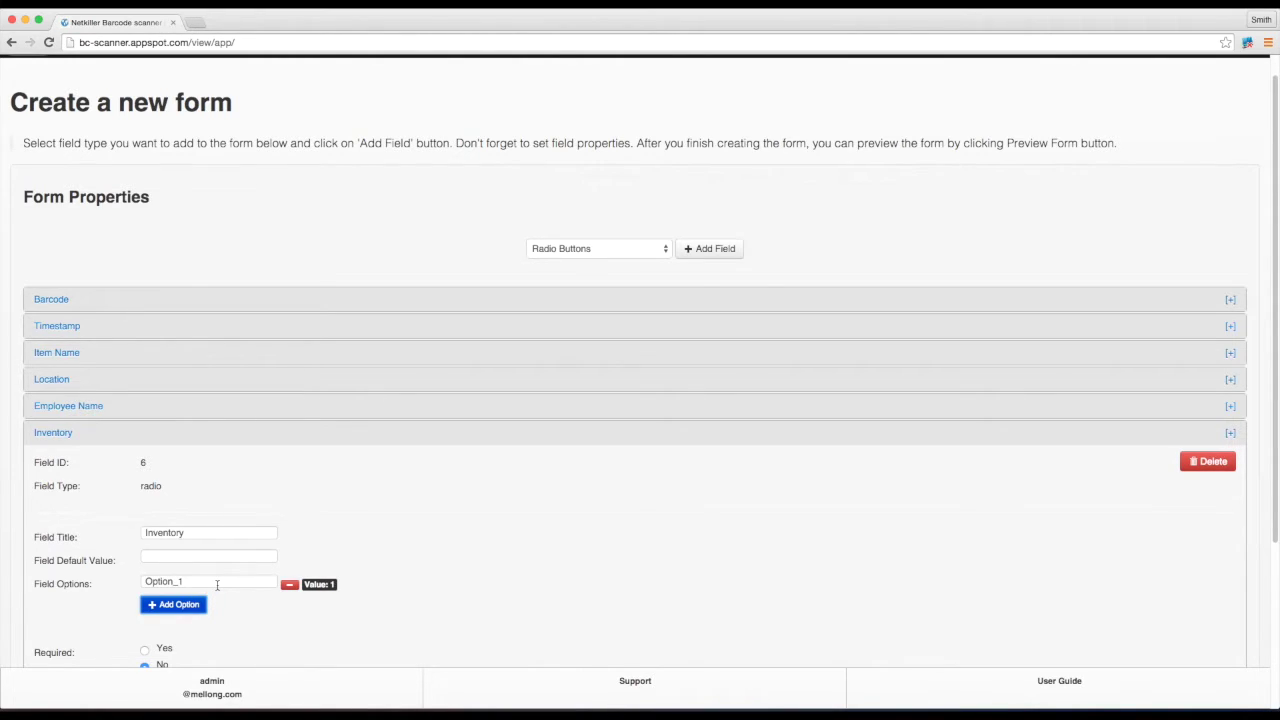
drag(216, 585, 3, 556)
text(In)
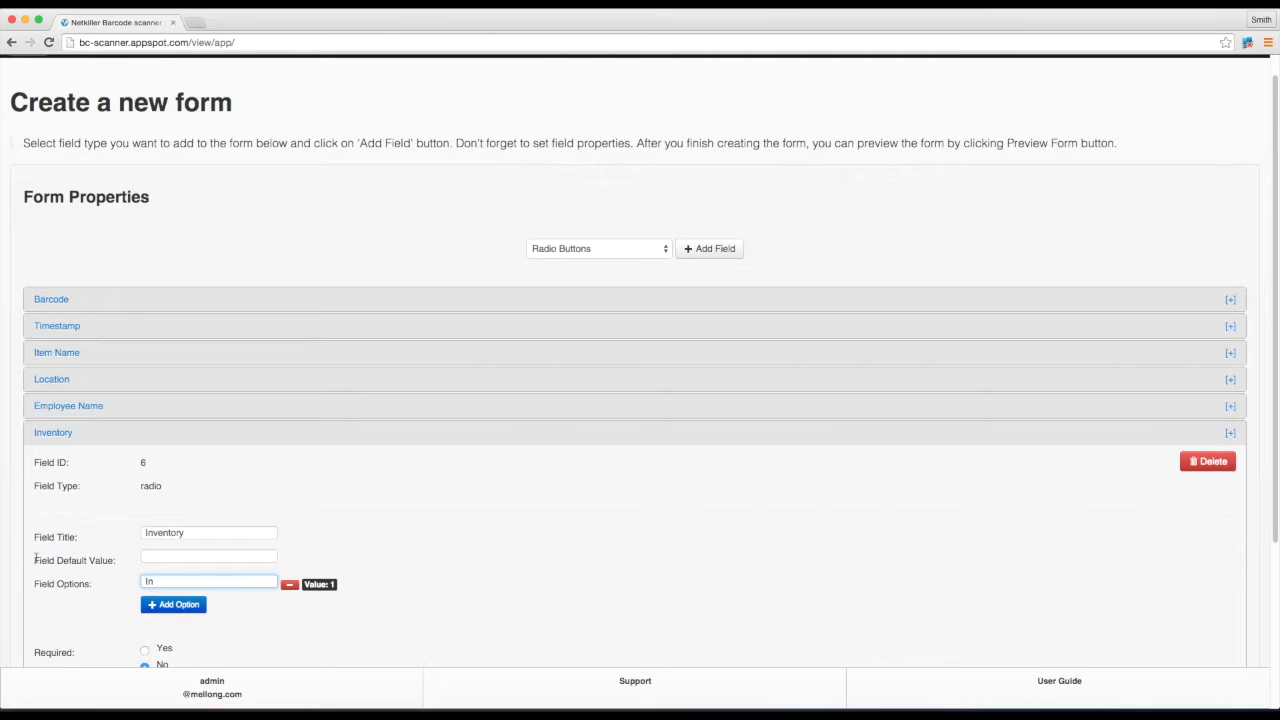
- Add two more options, "Out" and "Processing", to the Inventory field and make the field required
click(173, 604)
drag(177, 606, 3, 563)
text(Ou)
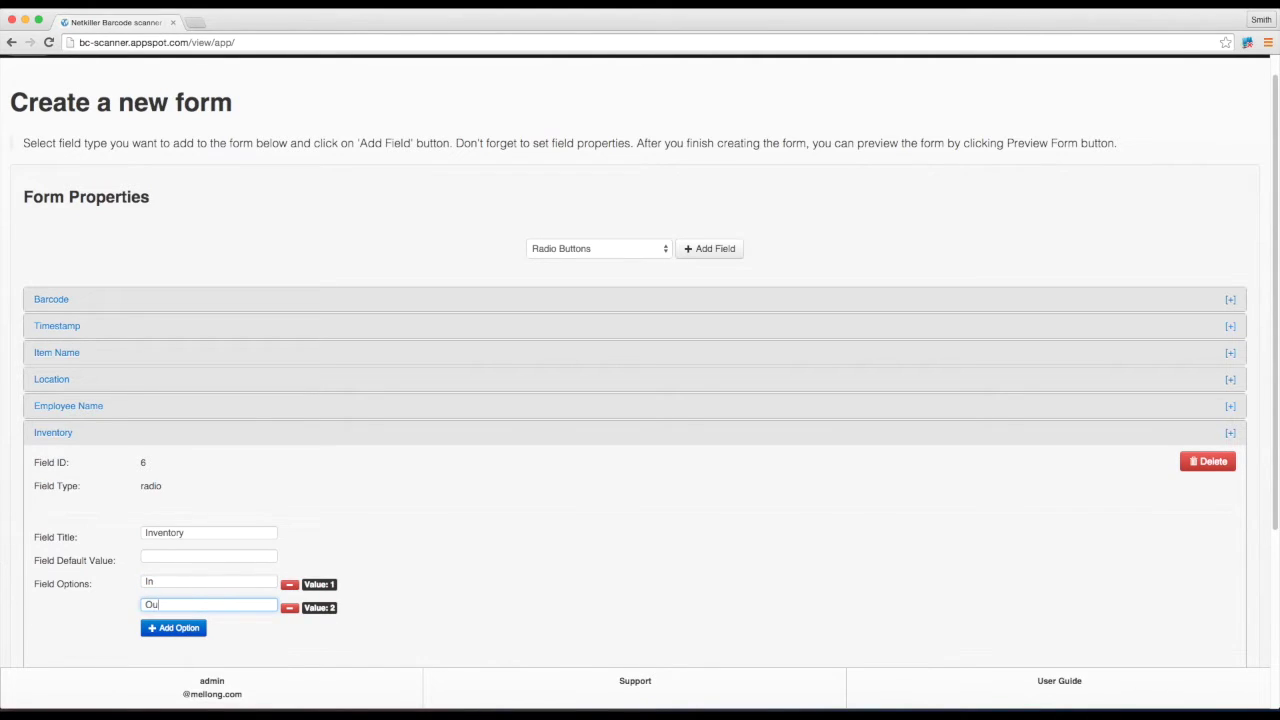
text(t)
click(160, 627)
drag(205, 627, 3, 580)
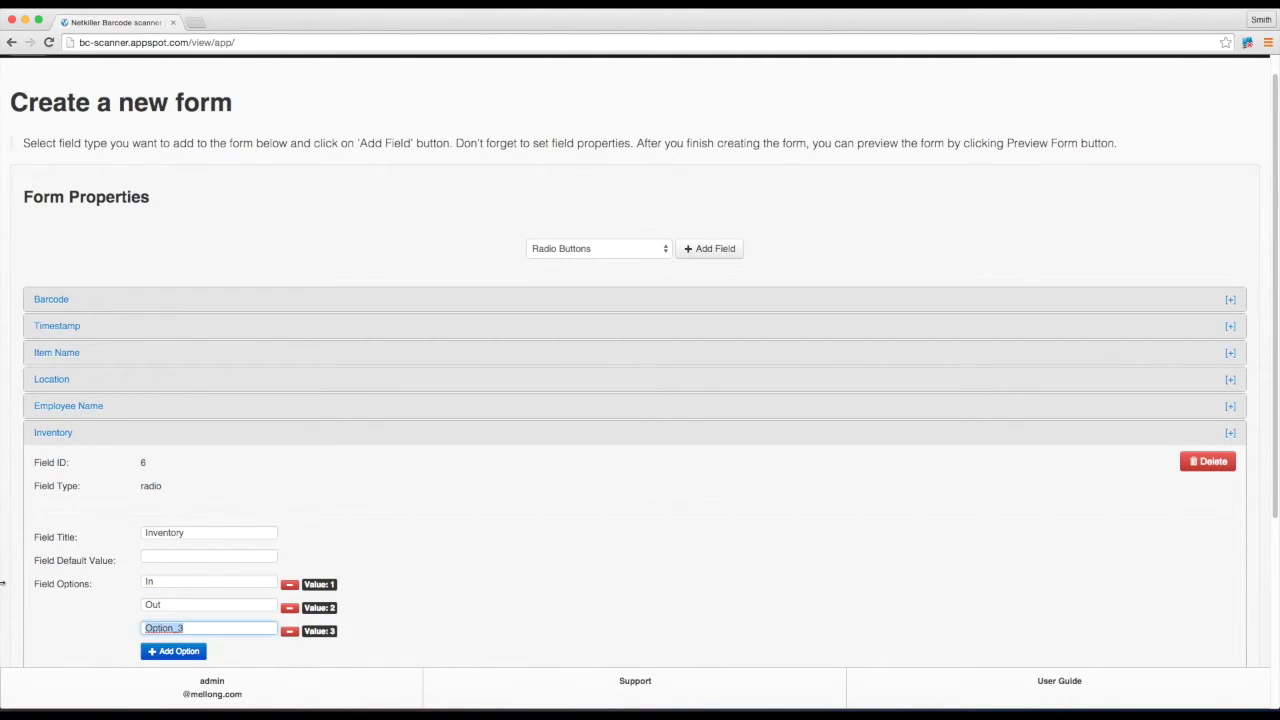
text(Processing)
scroll(660, 582, down, 5)
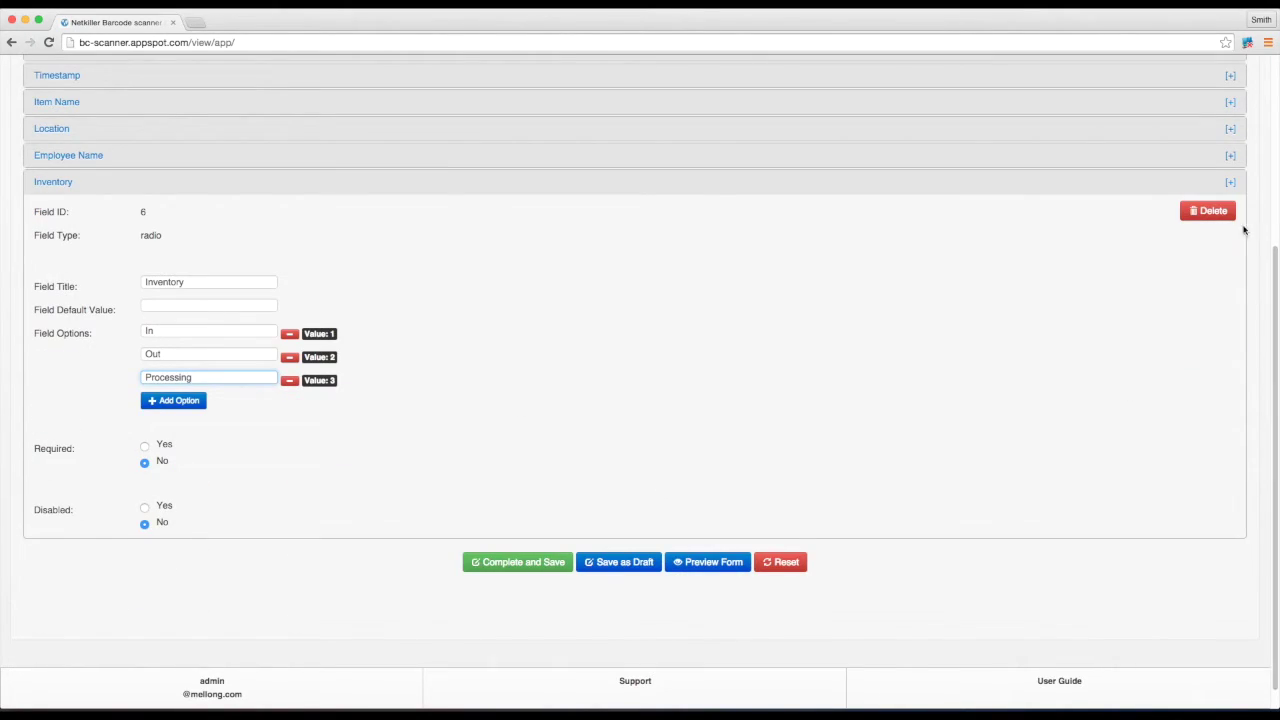
click(159, 450)
click(1229, 186)
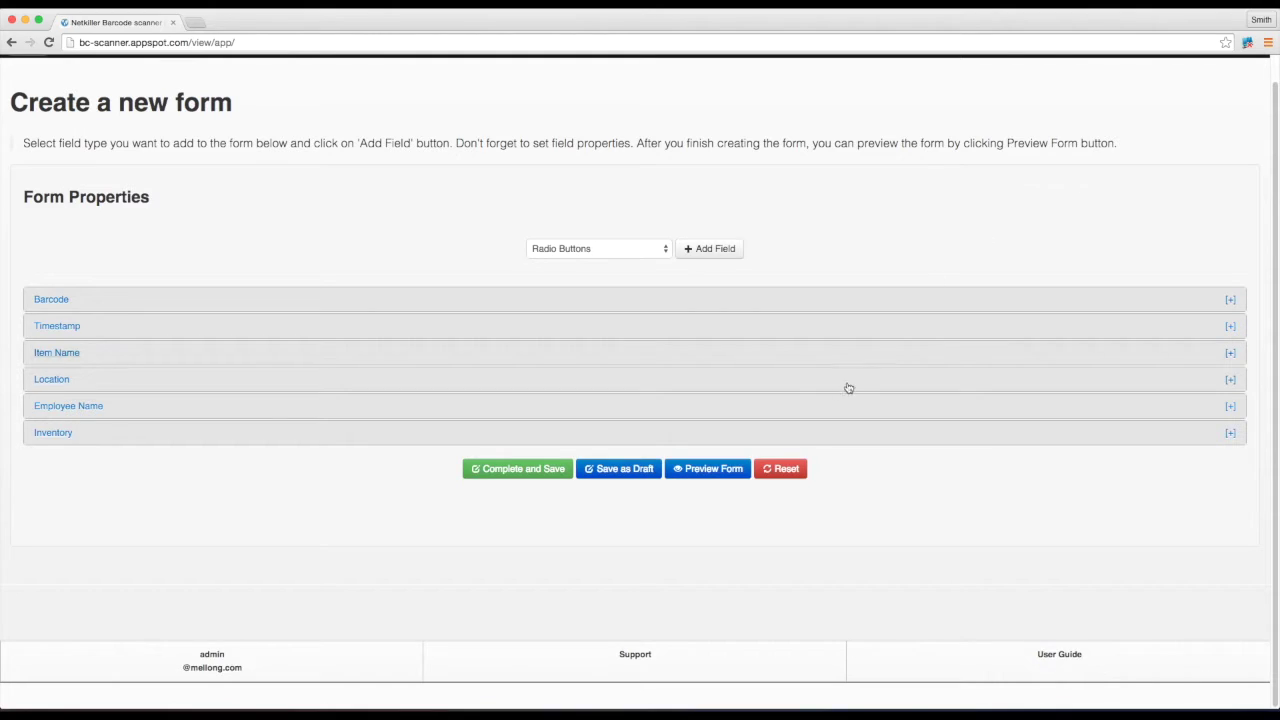
- Preview the form, trying out the Location dropdown, the Employee Name field and the Inventory options, and close the preview
click(711, 478)
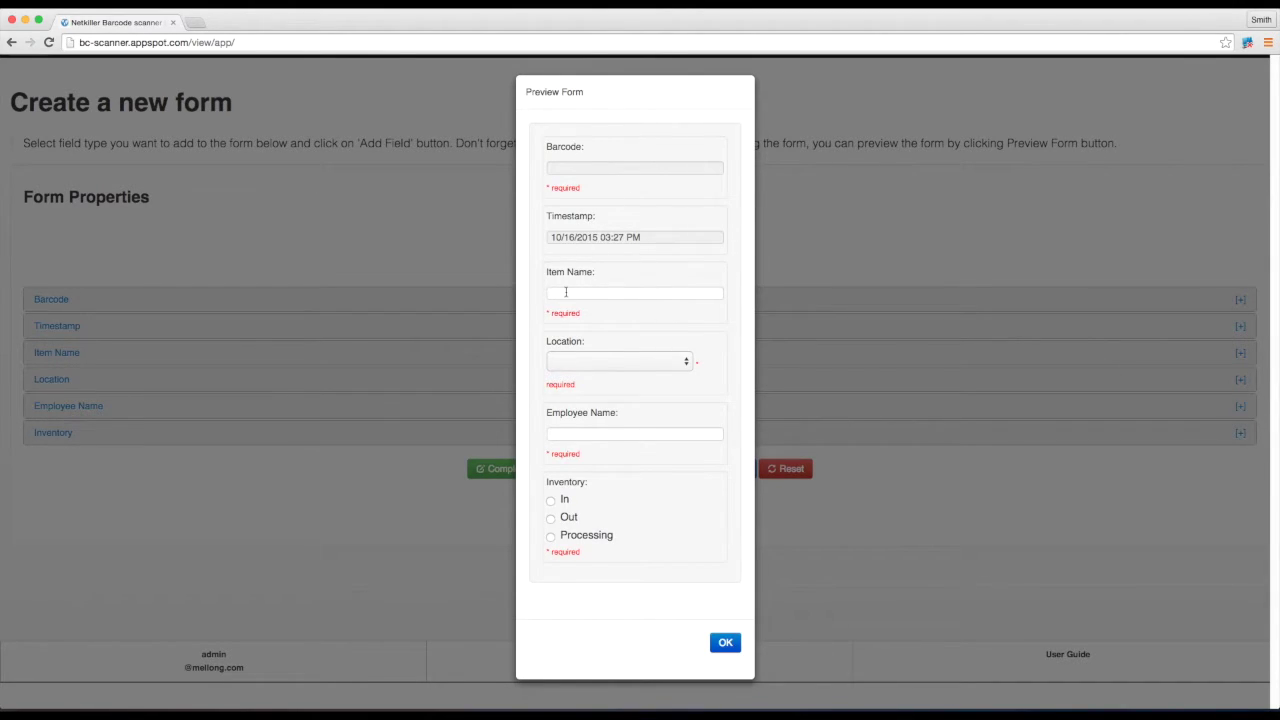
click(586, 360)
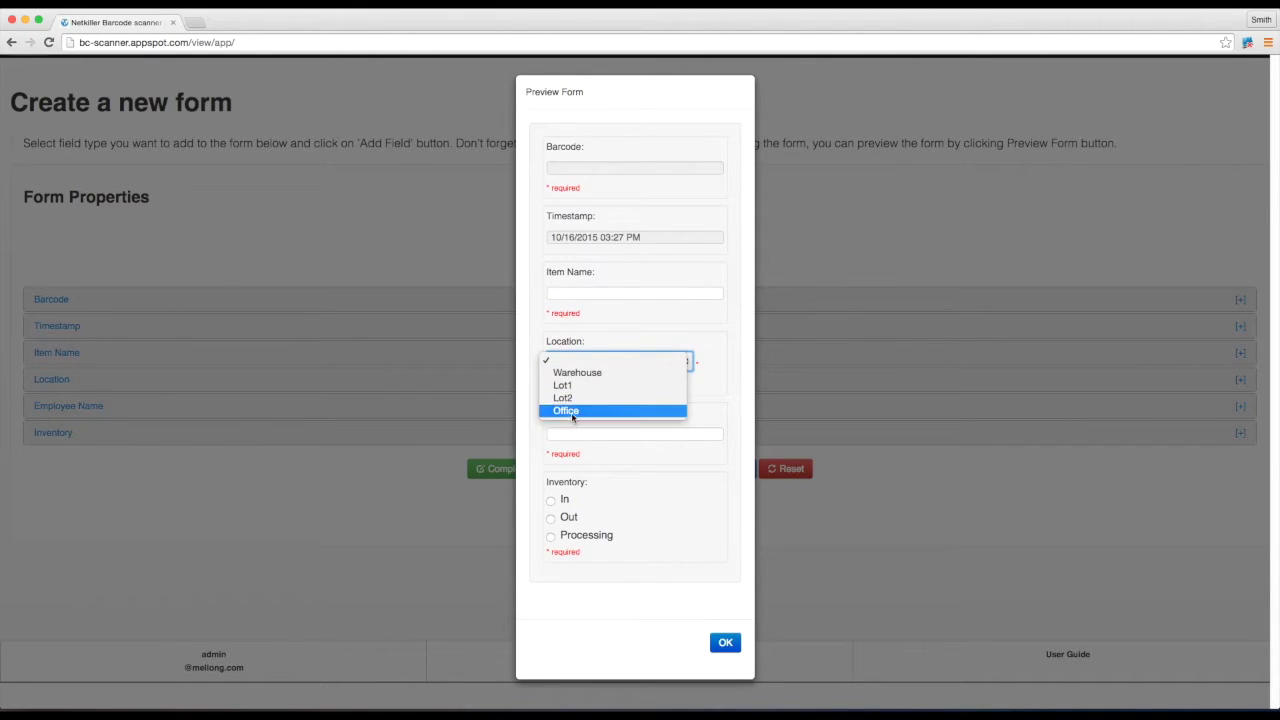
click(645, 335)
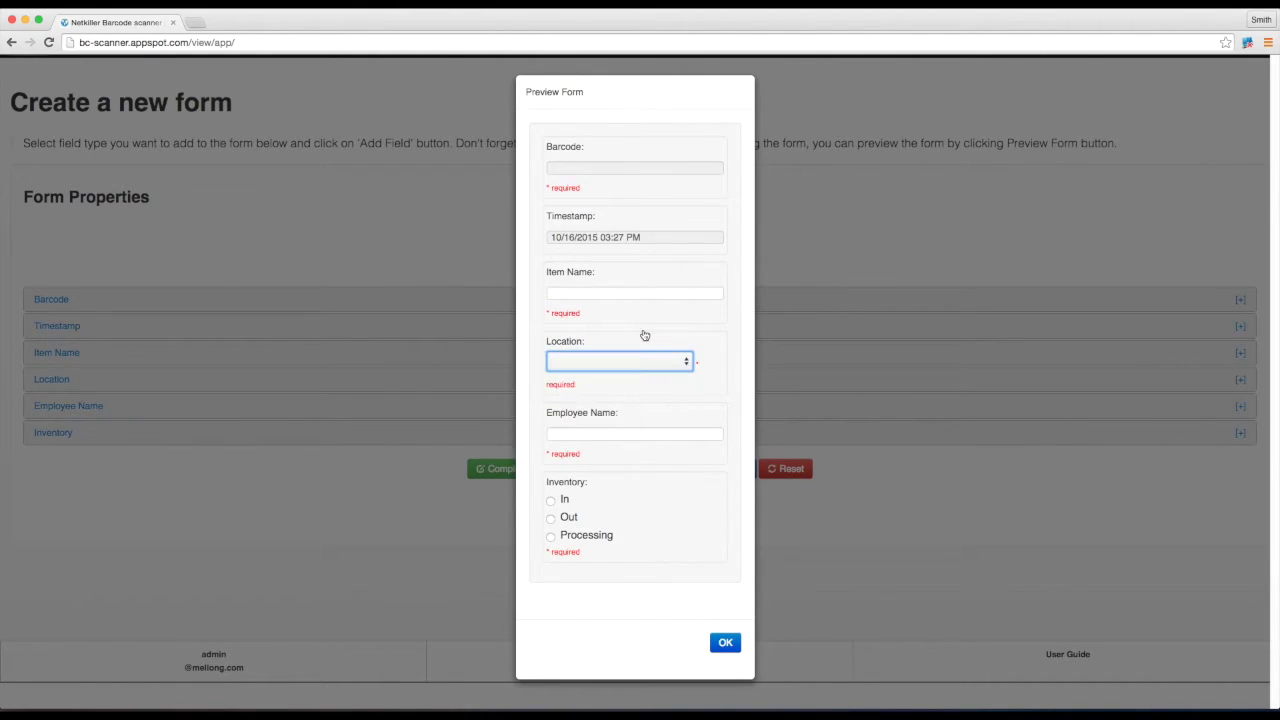
click(626, 432)
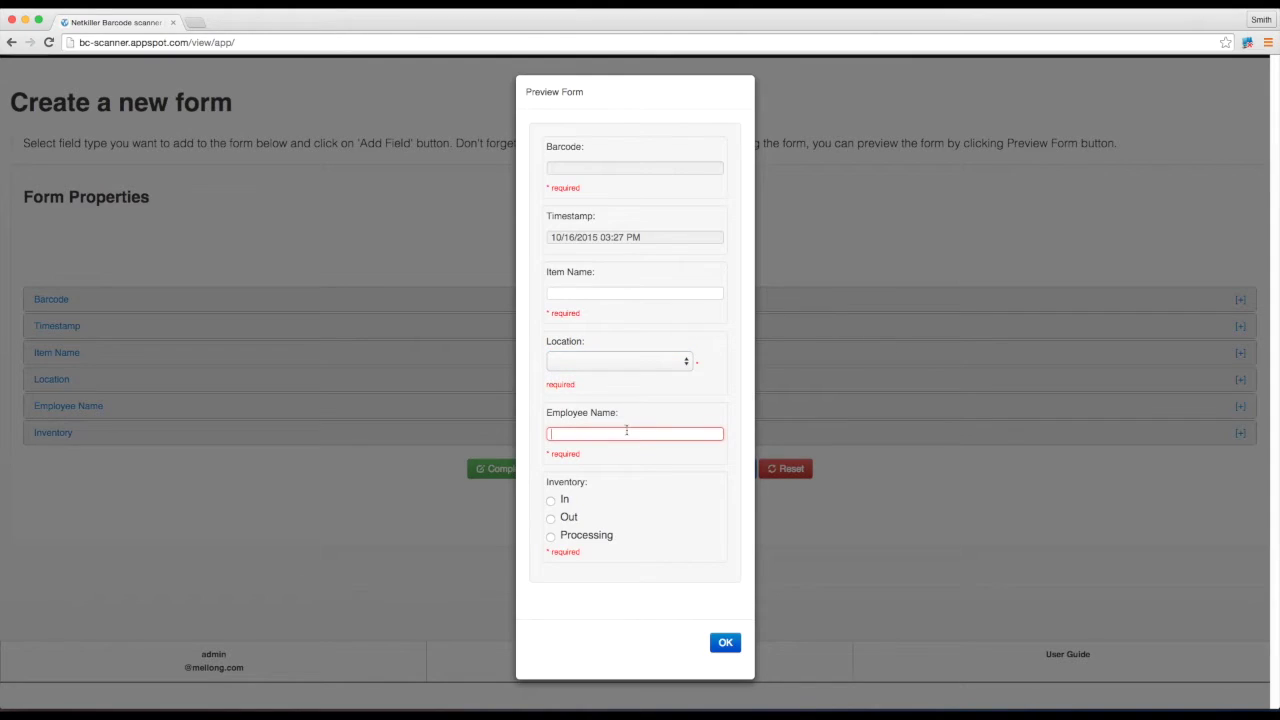
click(566, 517)
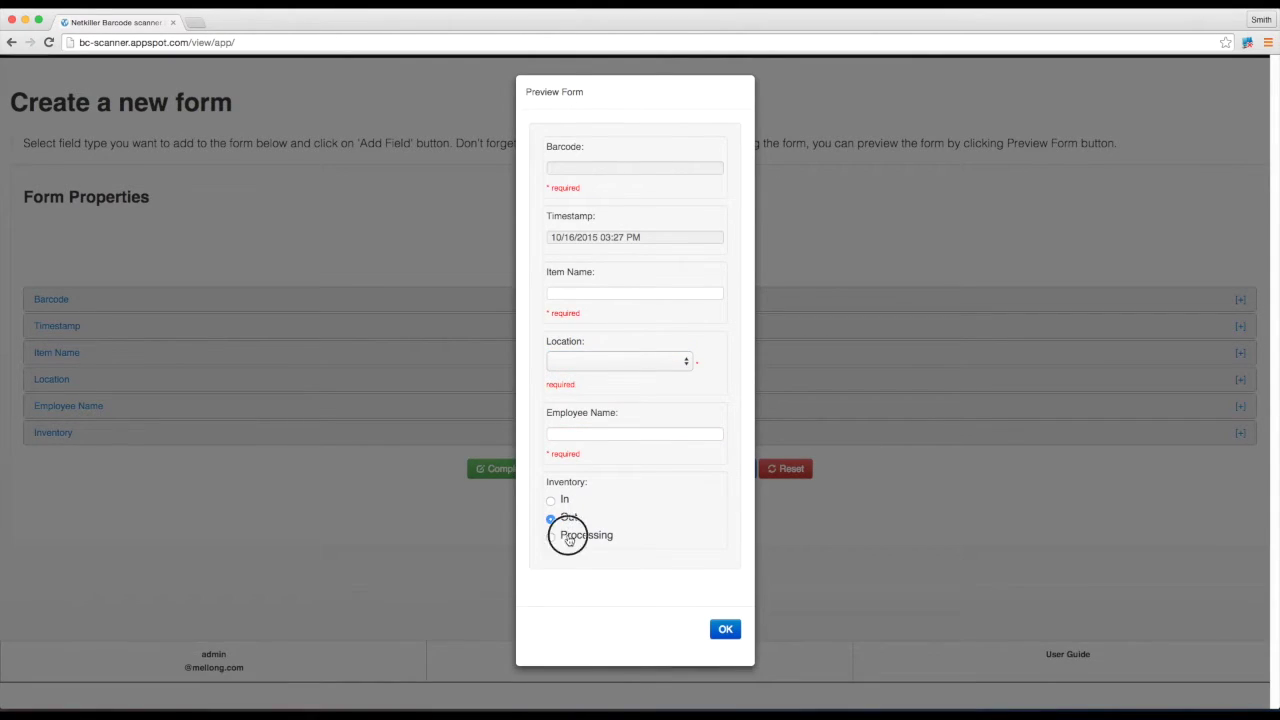
click(568, 538)
click(558, 500)
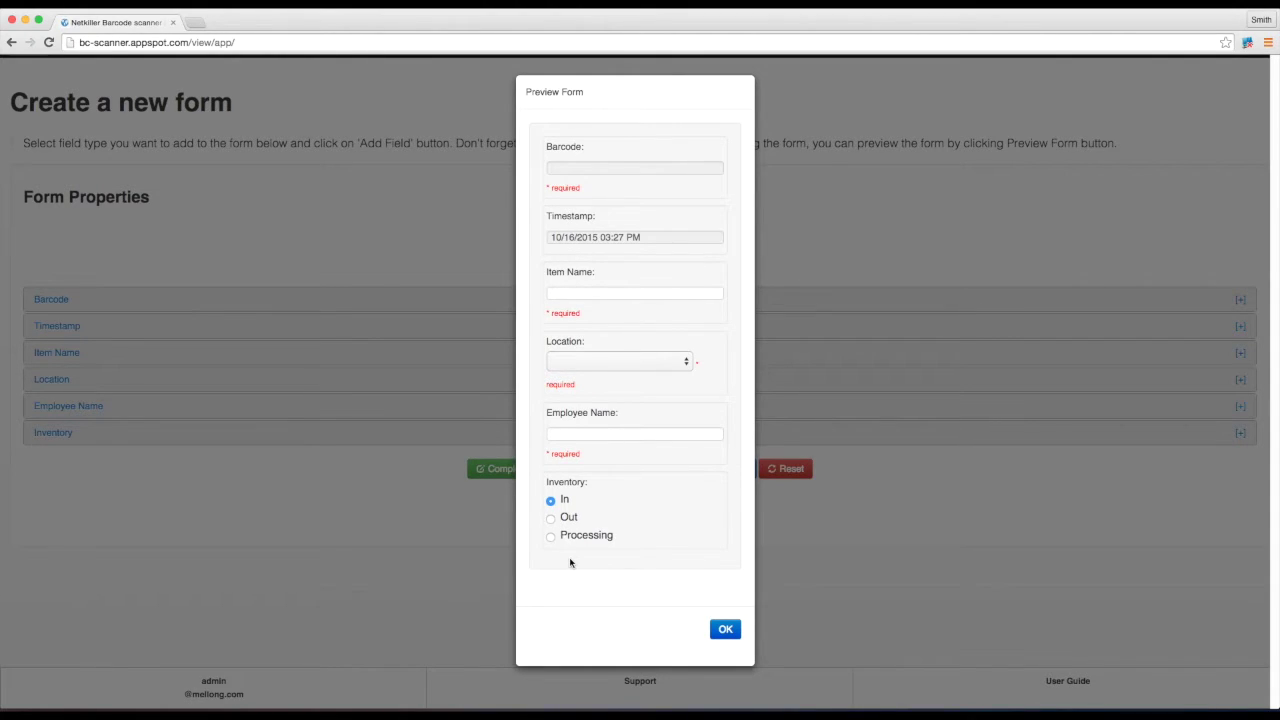
click(718, 631)
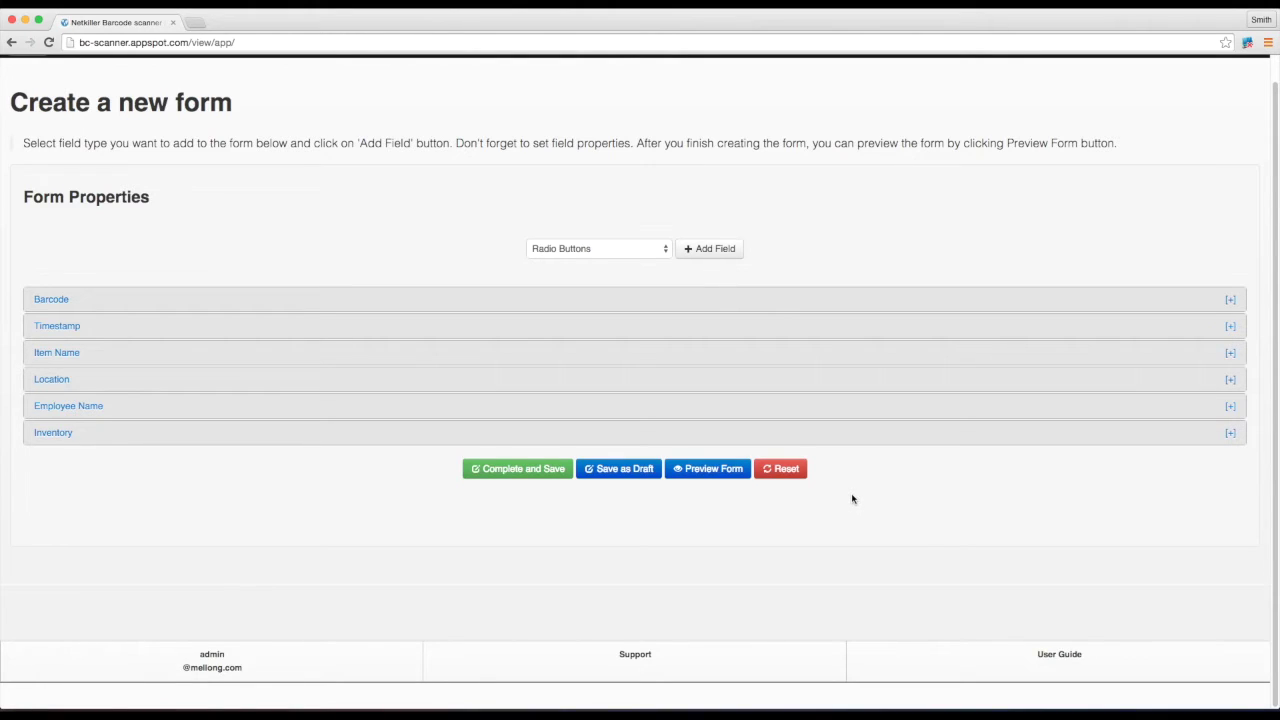
- Save the form as a draft
right_click(647, 478)
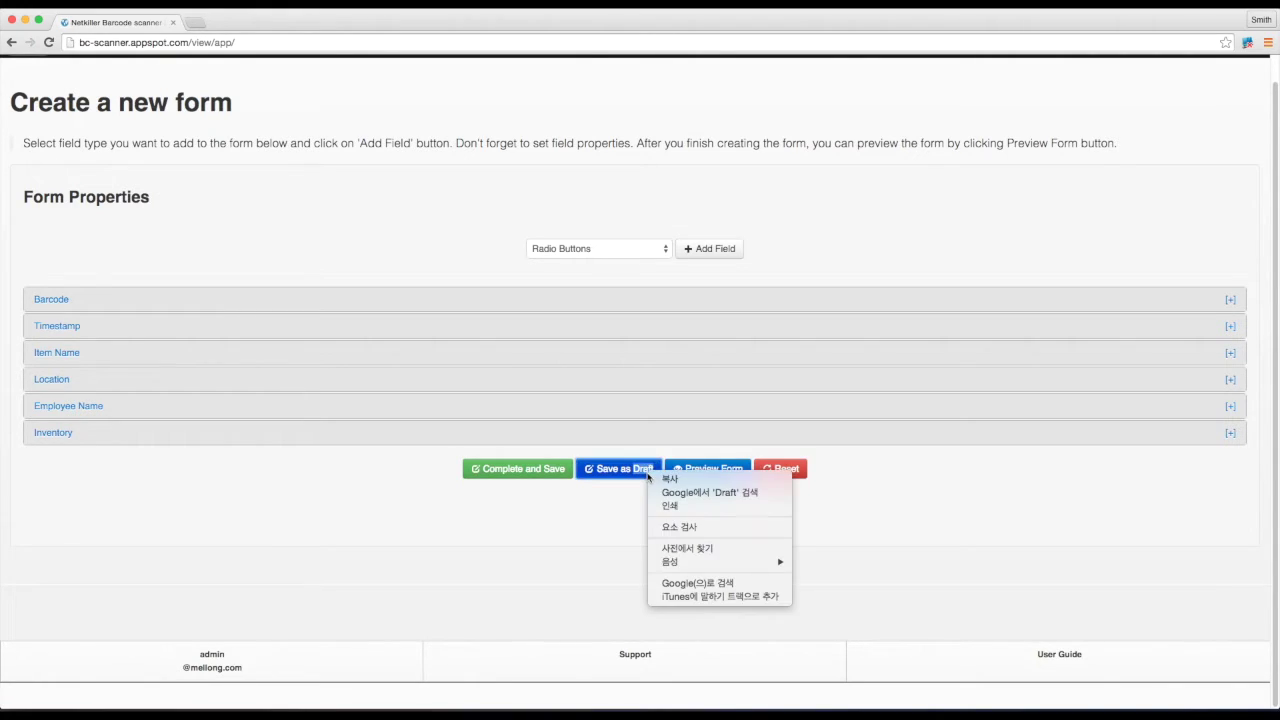
click(608, 521)
click(615, 468)
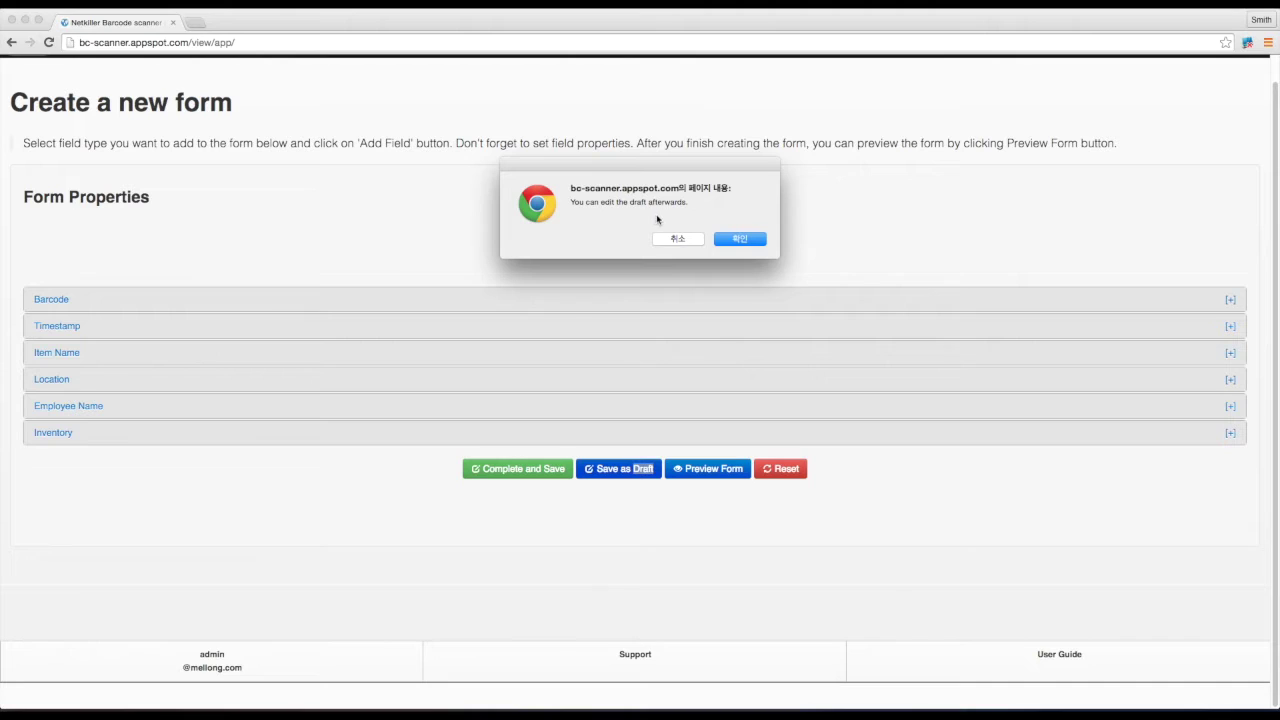
click(725, 240)
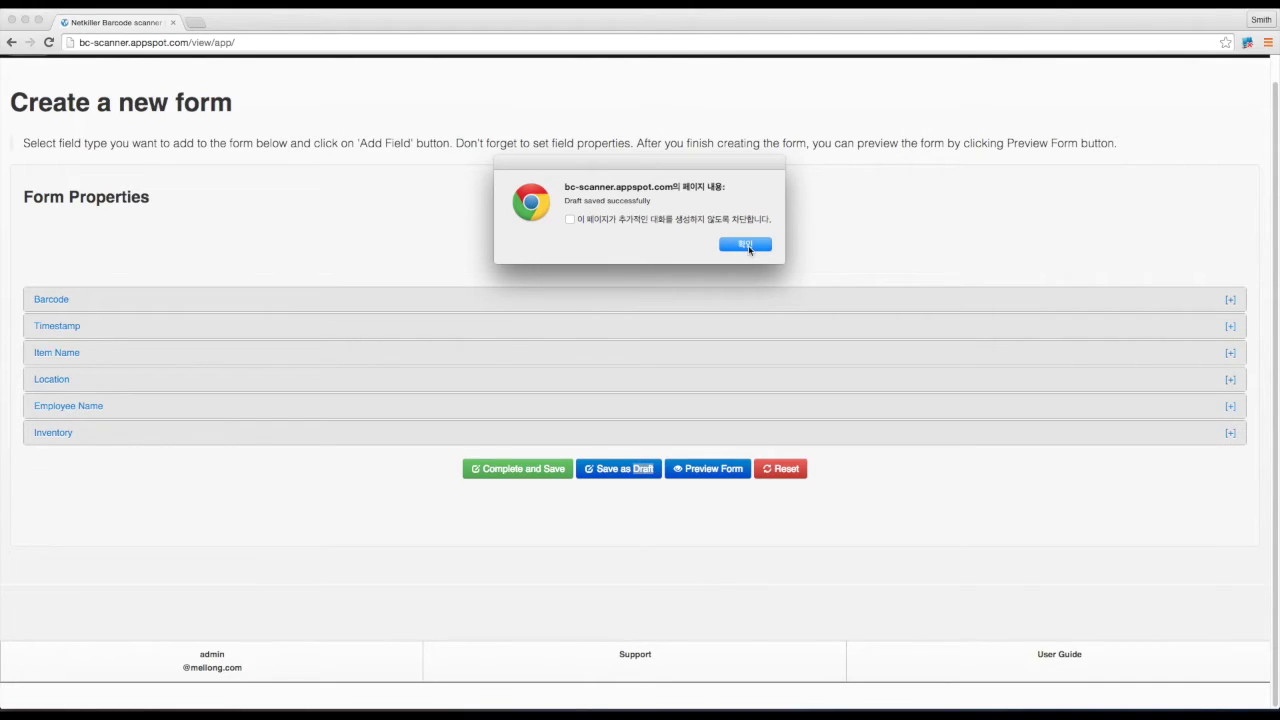
click(748, 245)
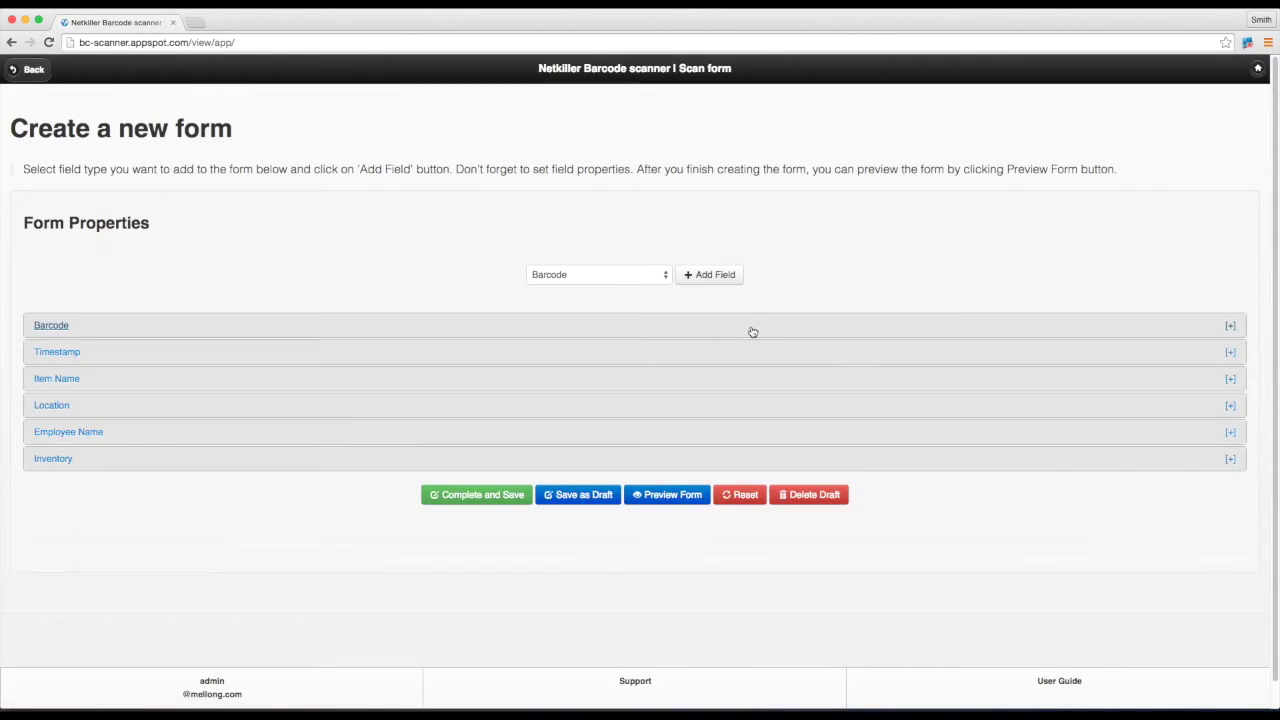
- Reopen the saved draft from the main page, then complete and save the form to generate its Google sheet
click(28, 69)
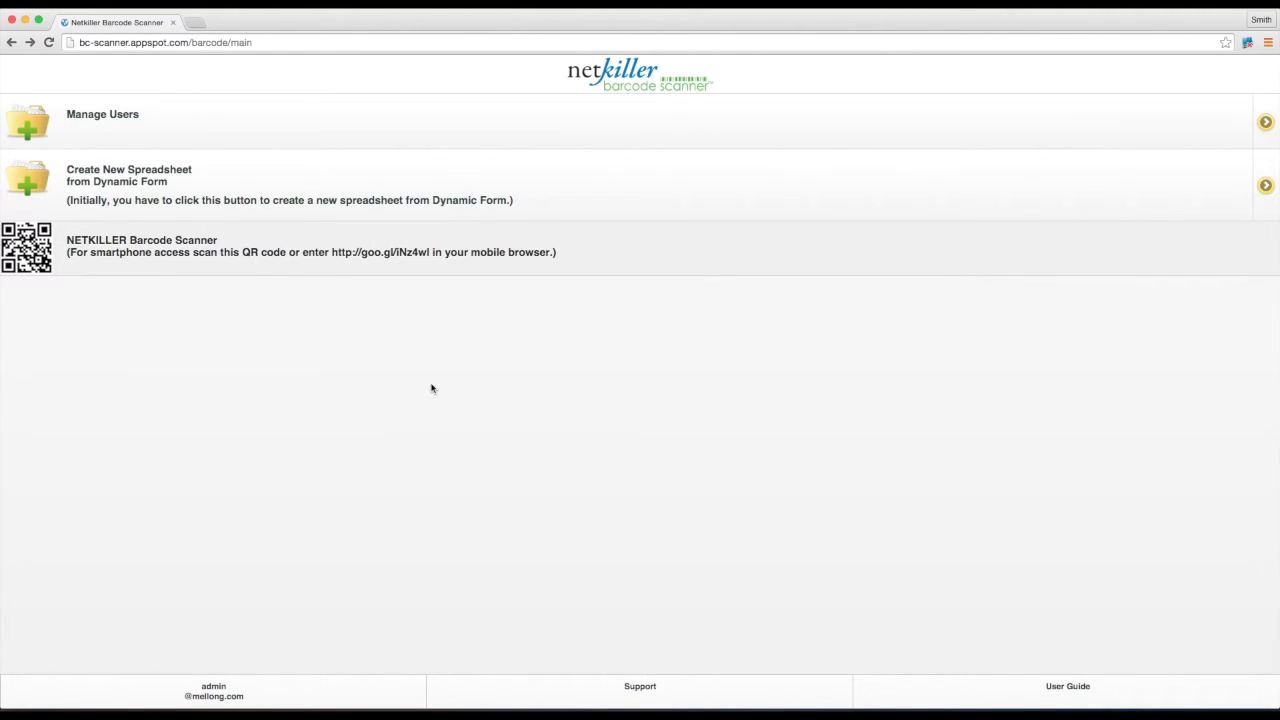
click(125, 201)
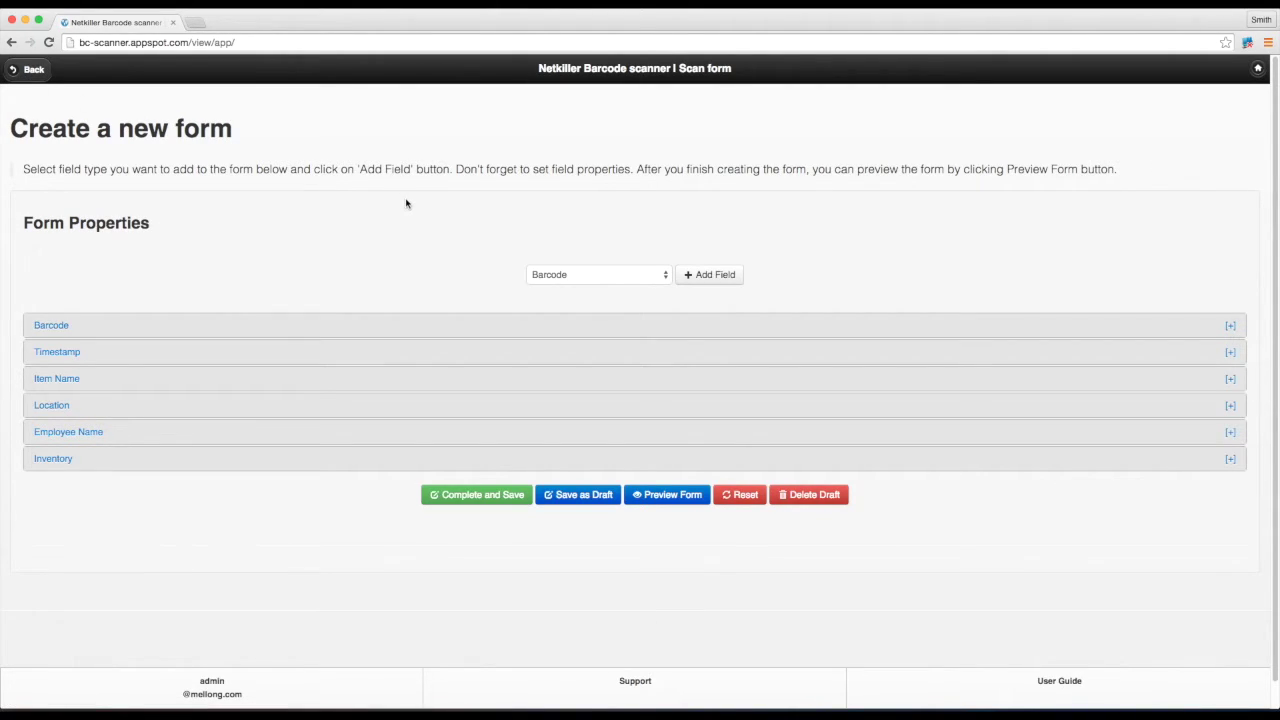
click(483, 500)
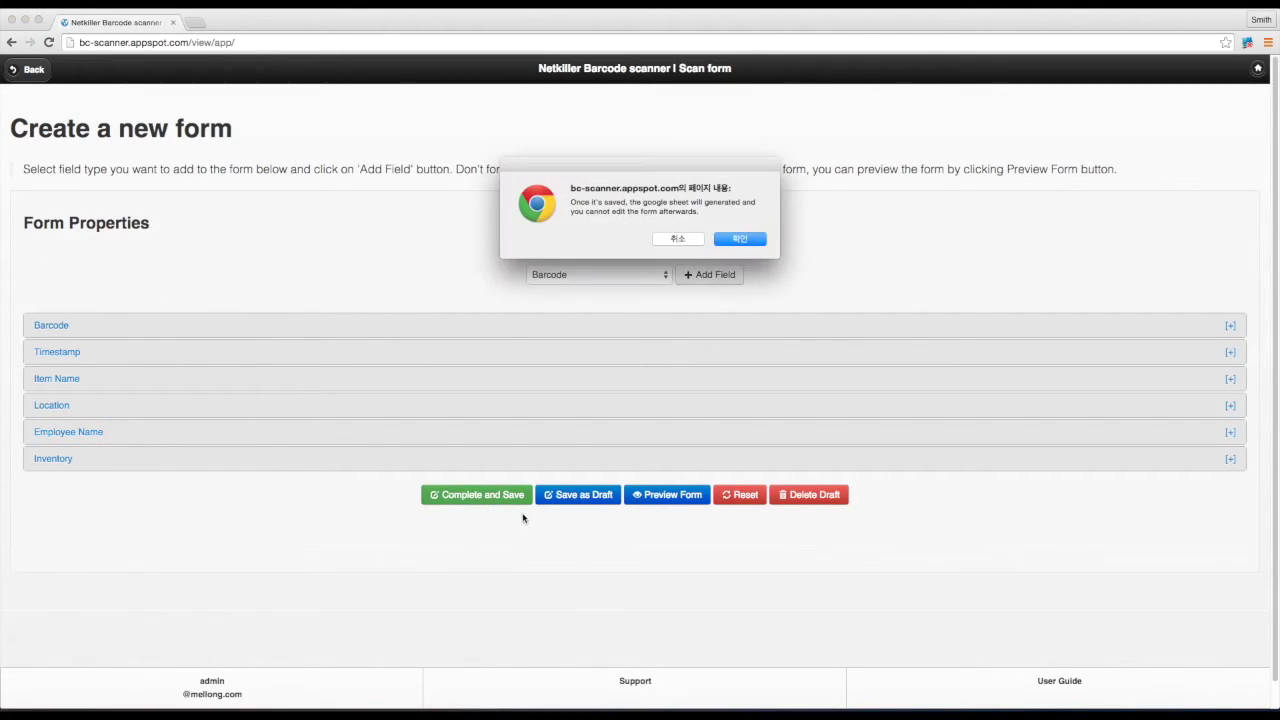
click(738, 241)
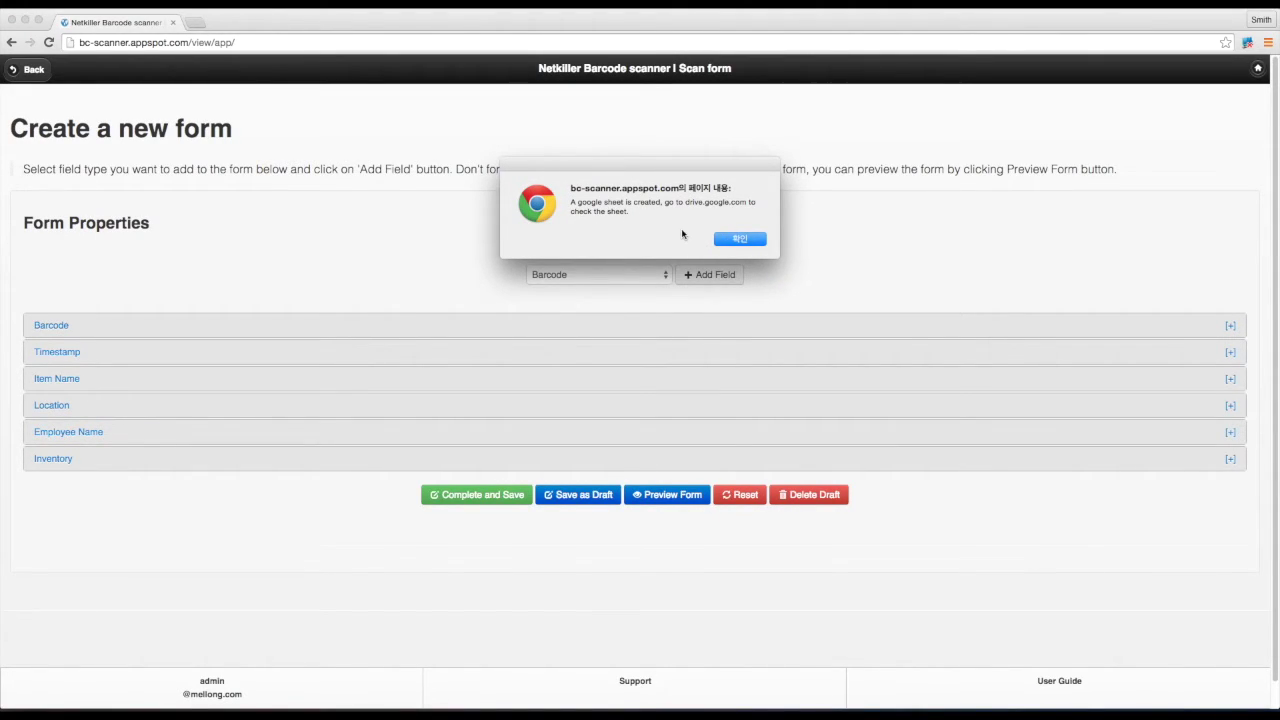
click(726, 241)
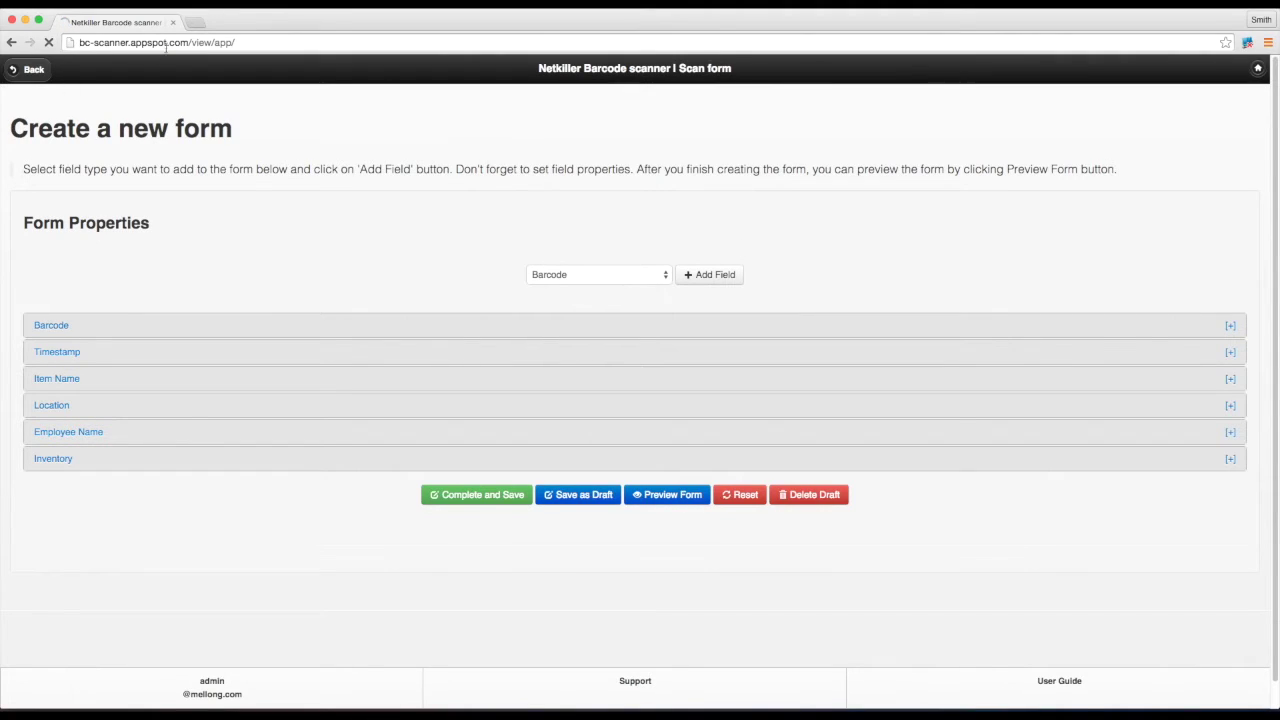
- Open Google Drive in a new browser tab and examine the Barcode Scanner sheet of the "Netkiller Barcode Scanner_2.0" spreadsheet
click(196, 22)
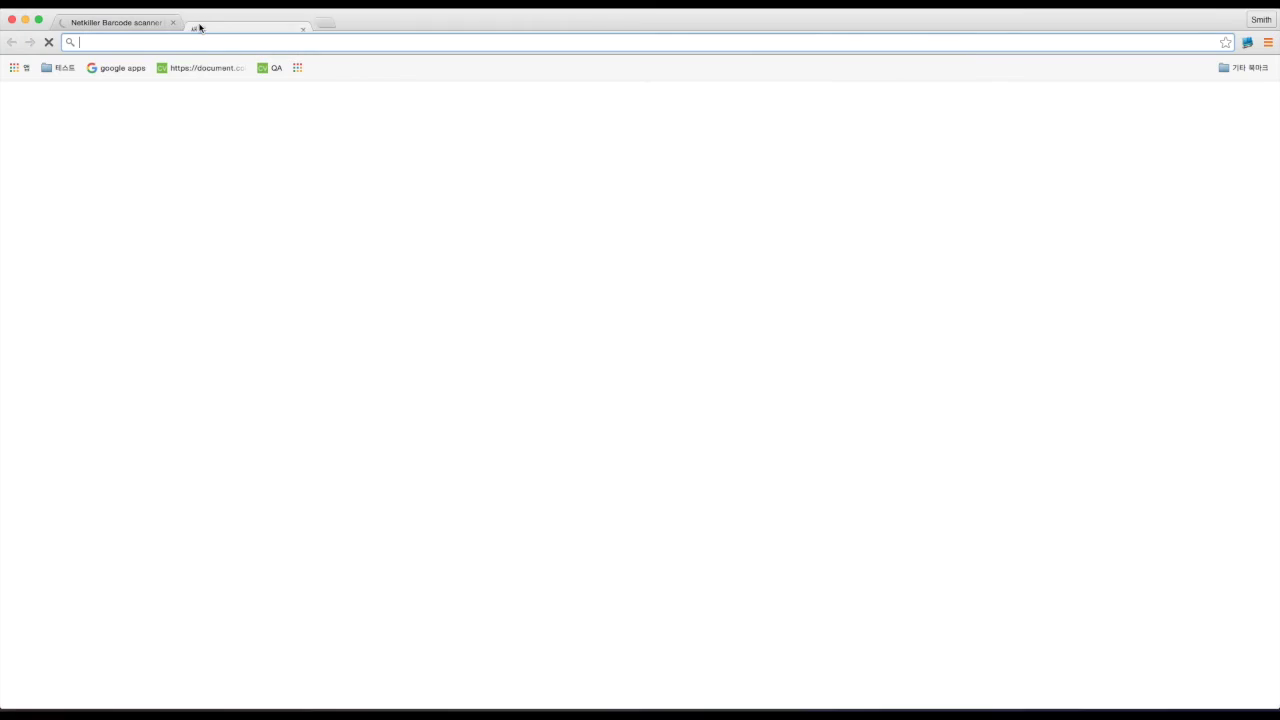
text(drive.google.com/drive/my-drive)
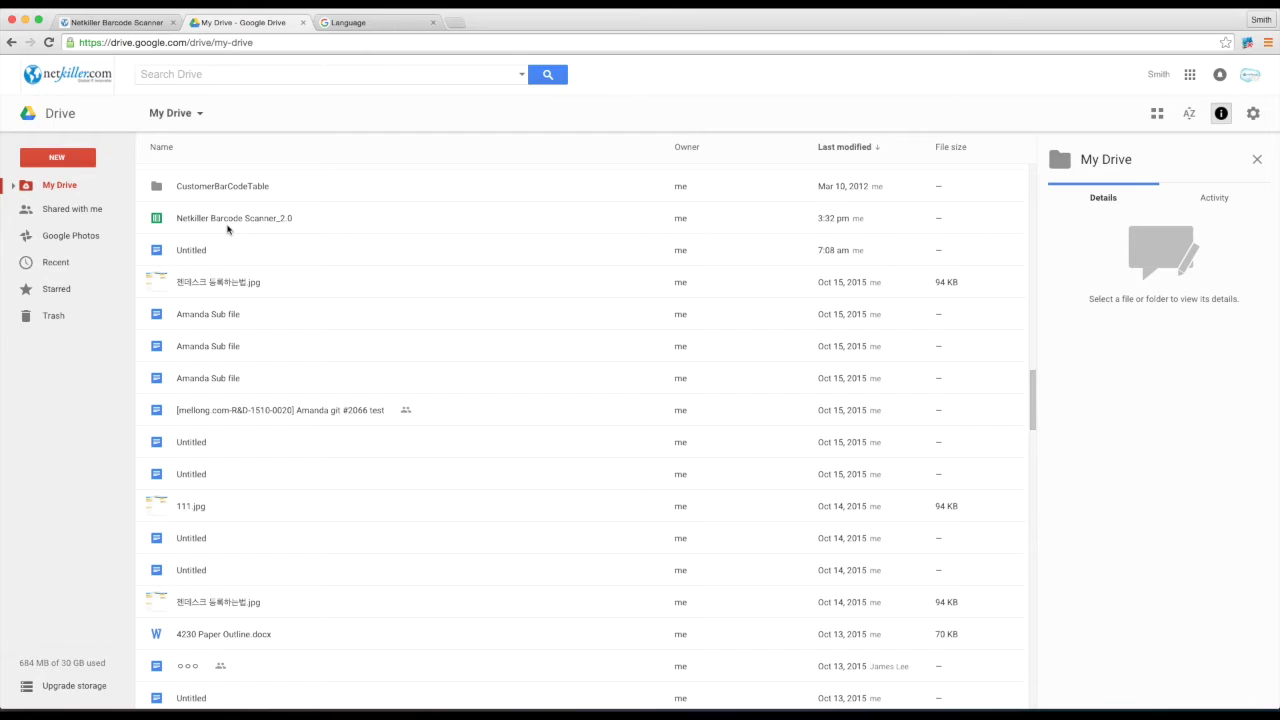
double_click(228, 222)
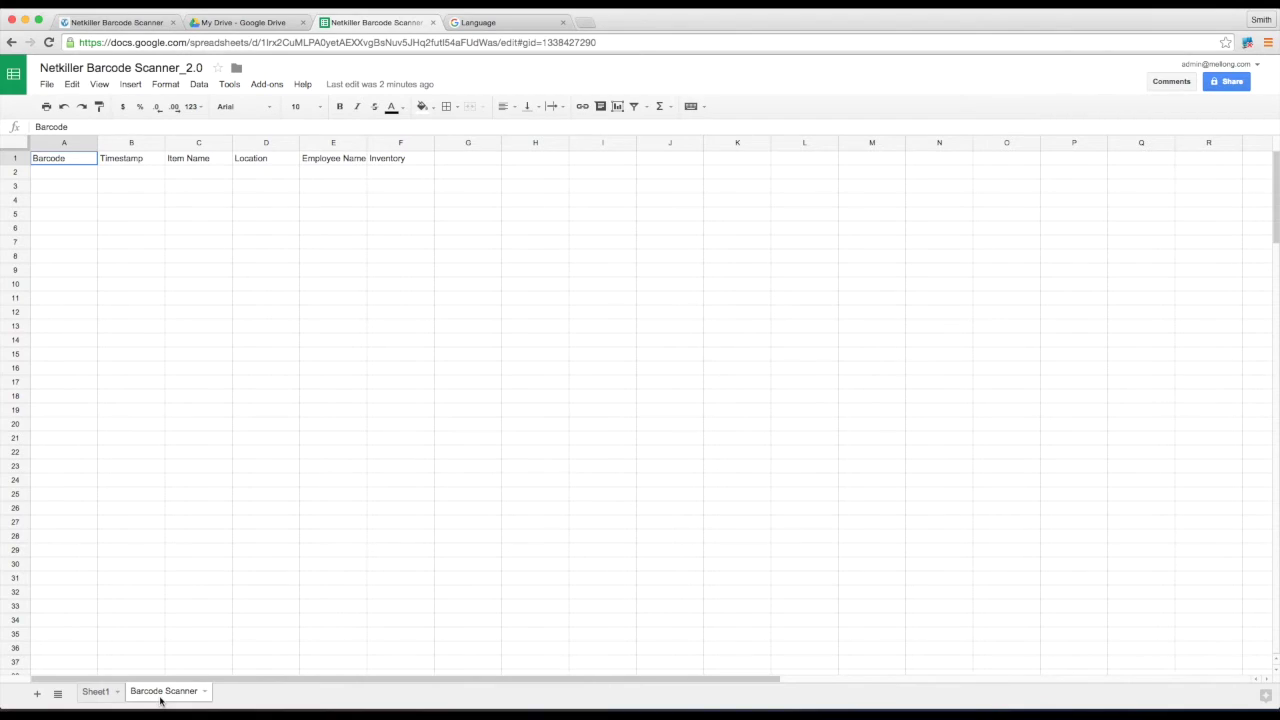
click(138, 231)
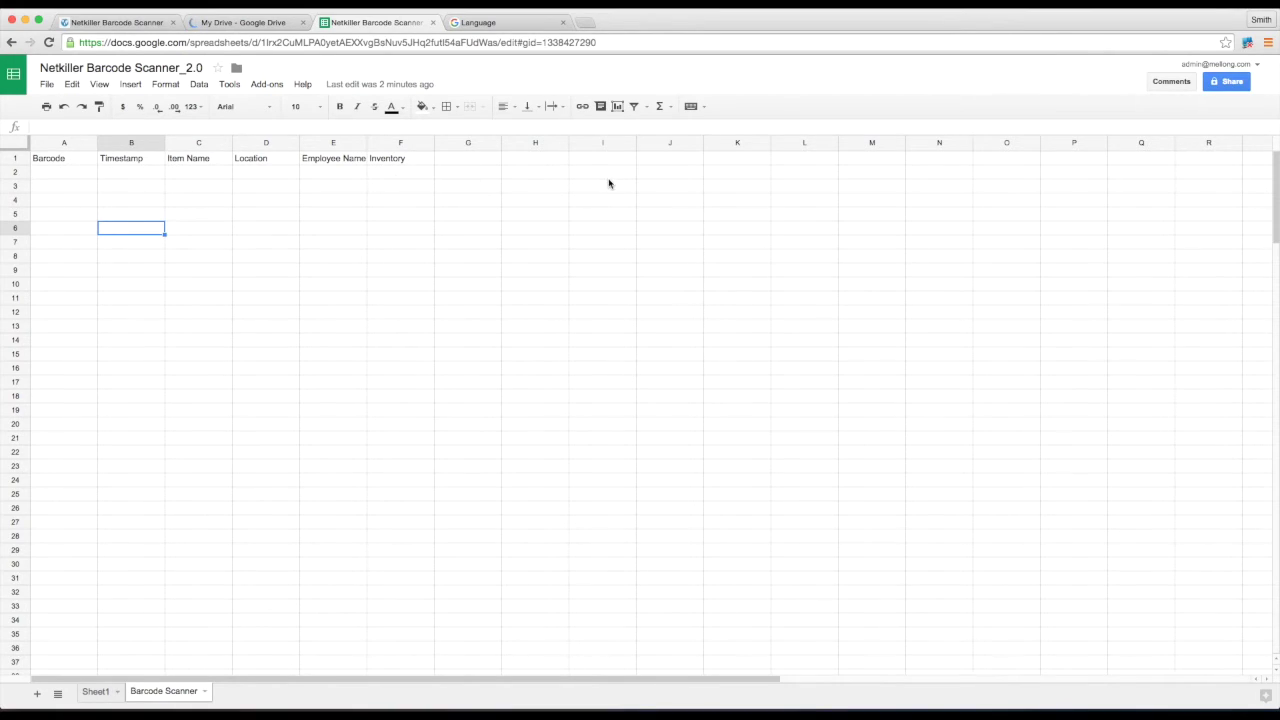
- Return to the Barcode Scanner app, grant access to the three unchecked users under Manage Users, save the update and go back
click(143, 22)
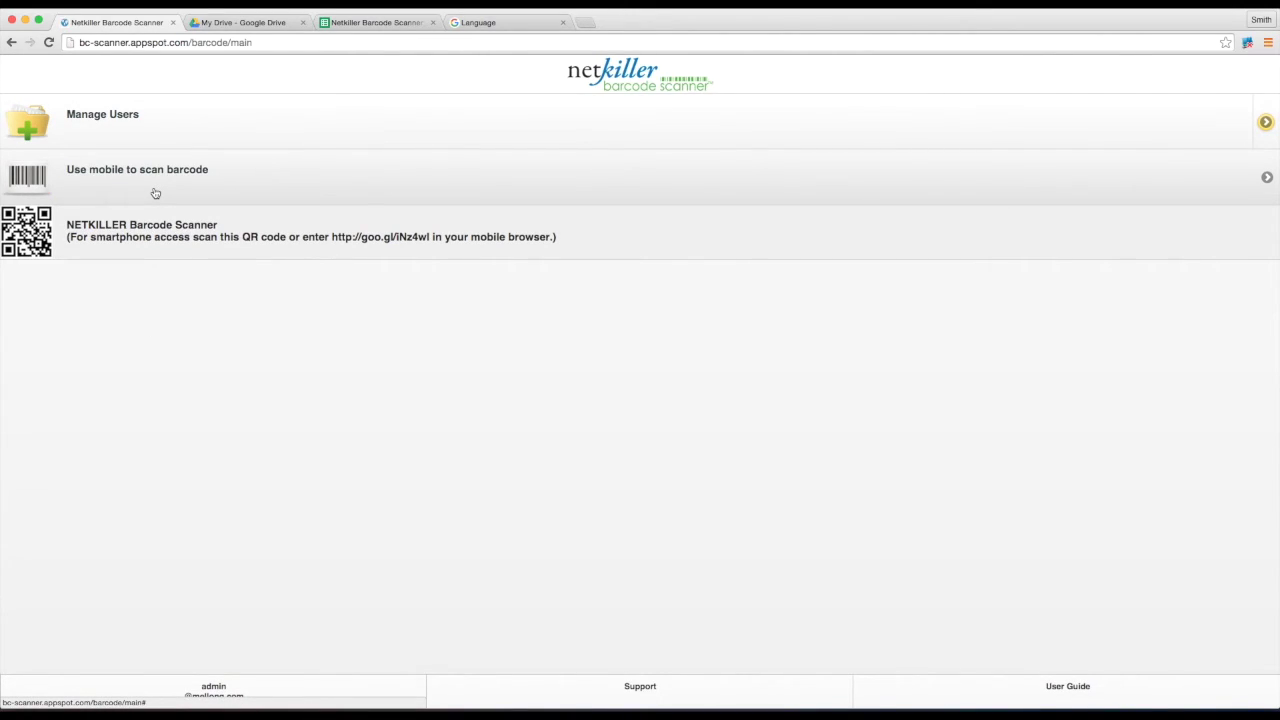
click(165, 125)
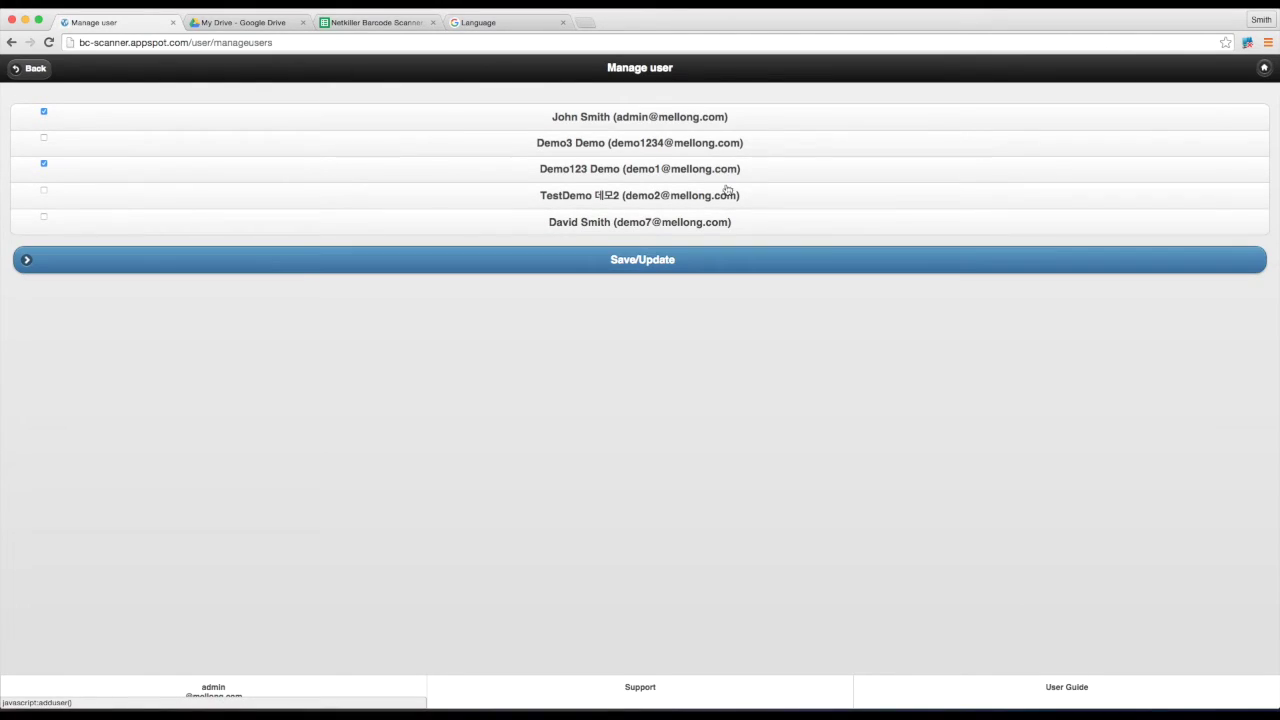
click(43, 141)
click(43, 192)
click(44, 218)
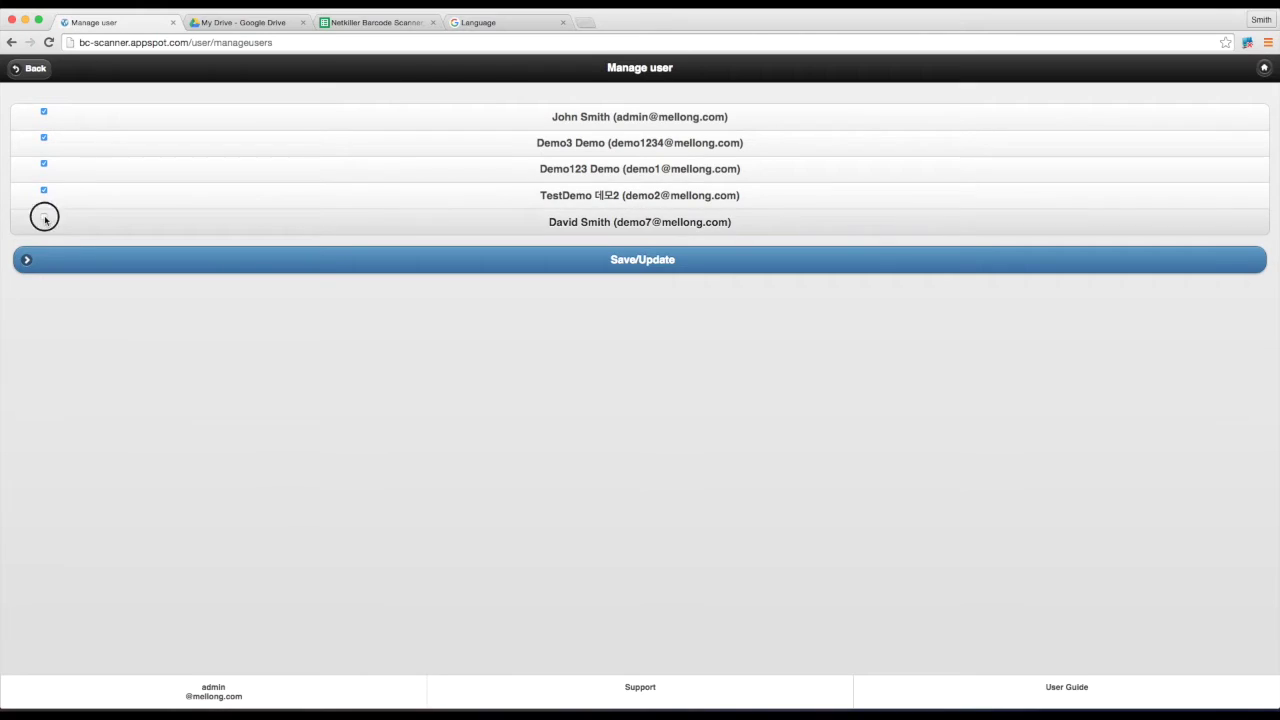
click(351, 262)
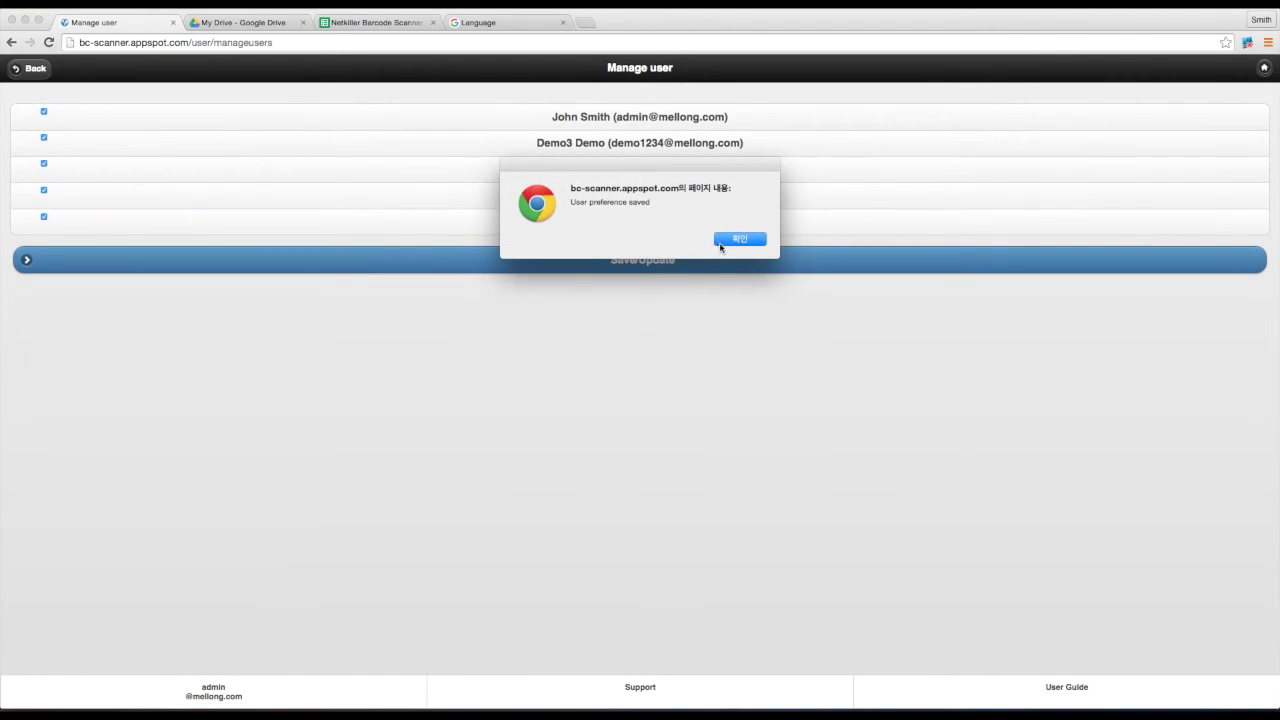
click(731, 243)
click(40, 72)
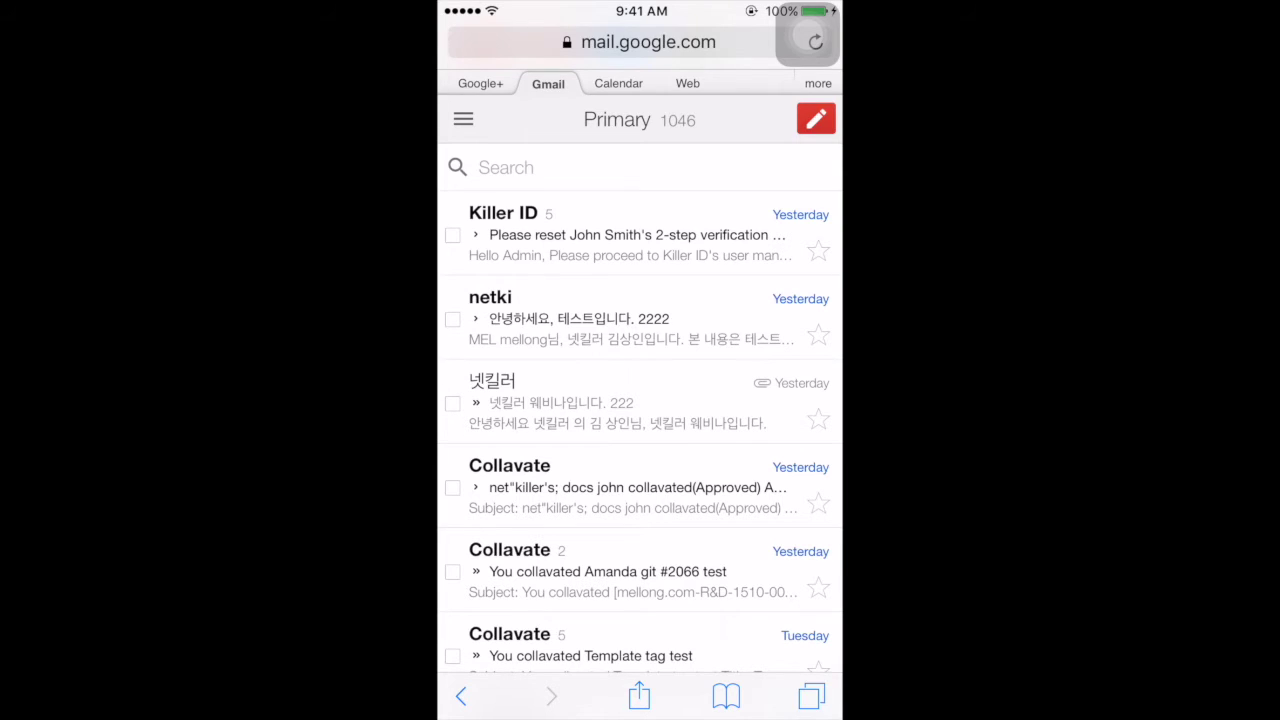
- In the phone's browser, go to bc-scanner.appspot.com, allow offline access and scan a barcode with pic2shop
click(648, 42)
text(b)
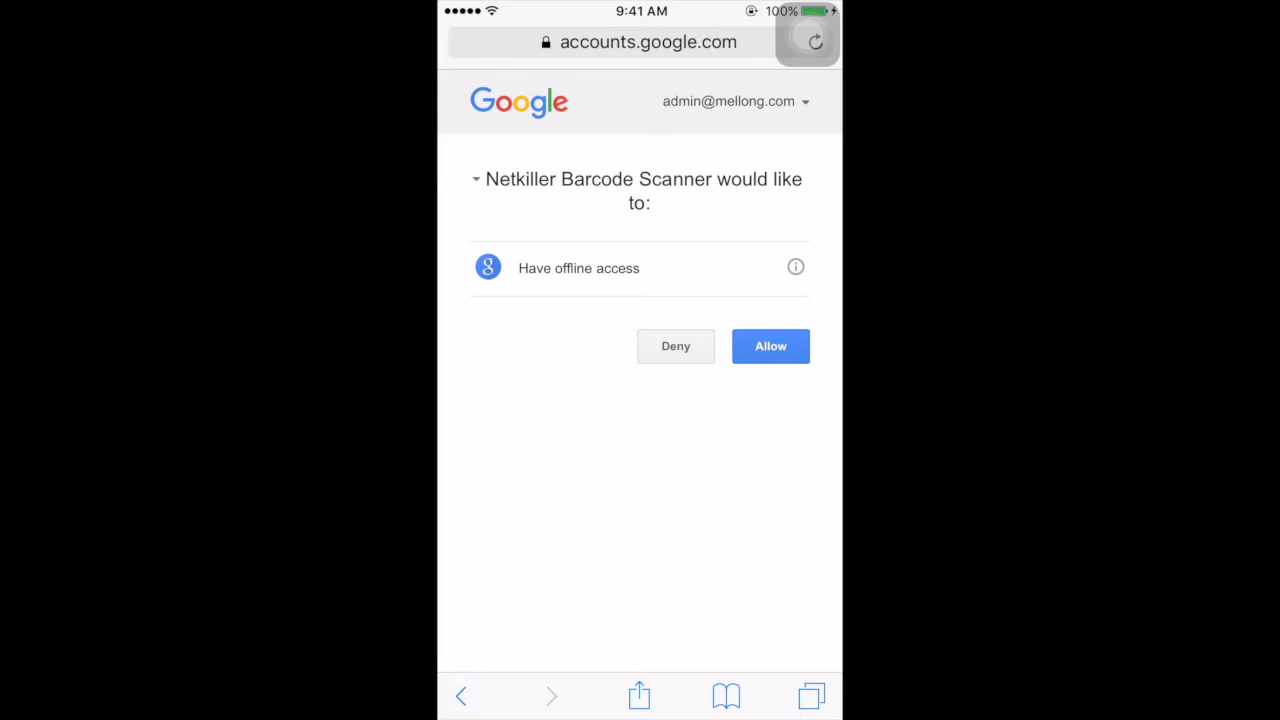
click(770, 346)
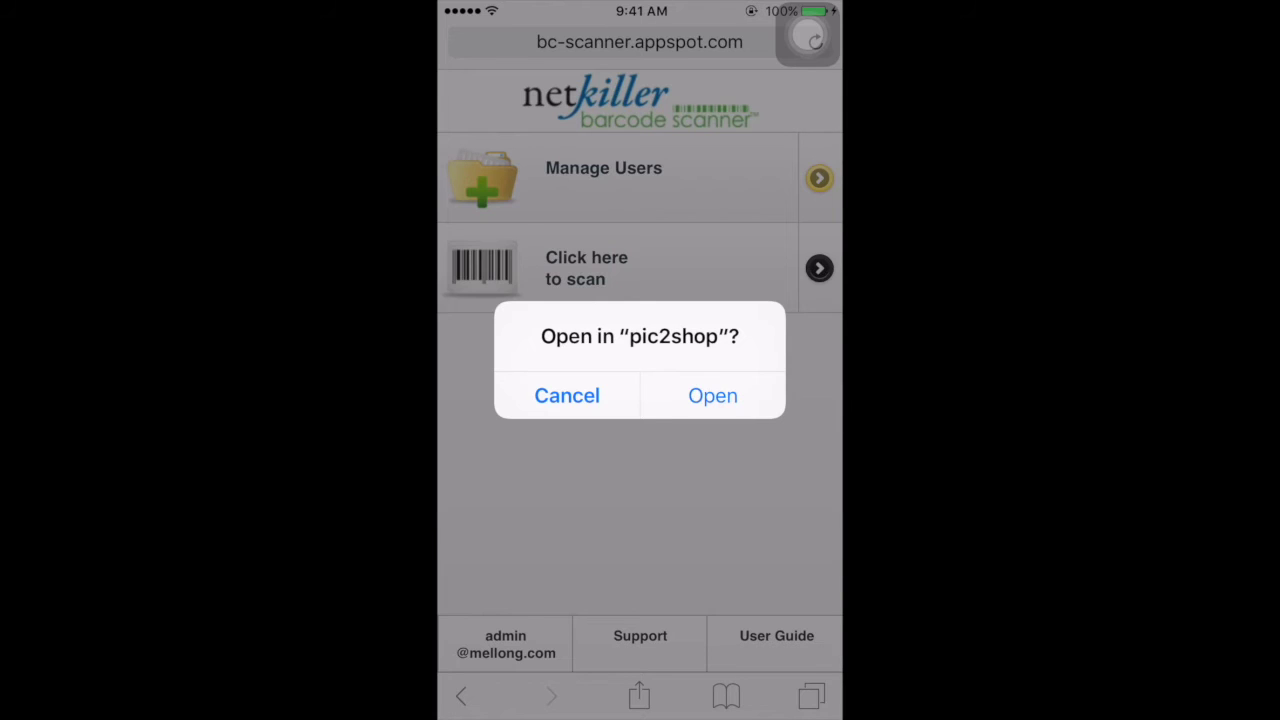
click(712, 395)
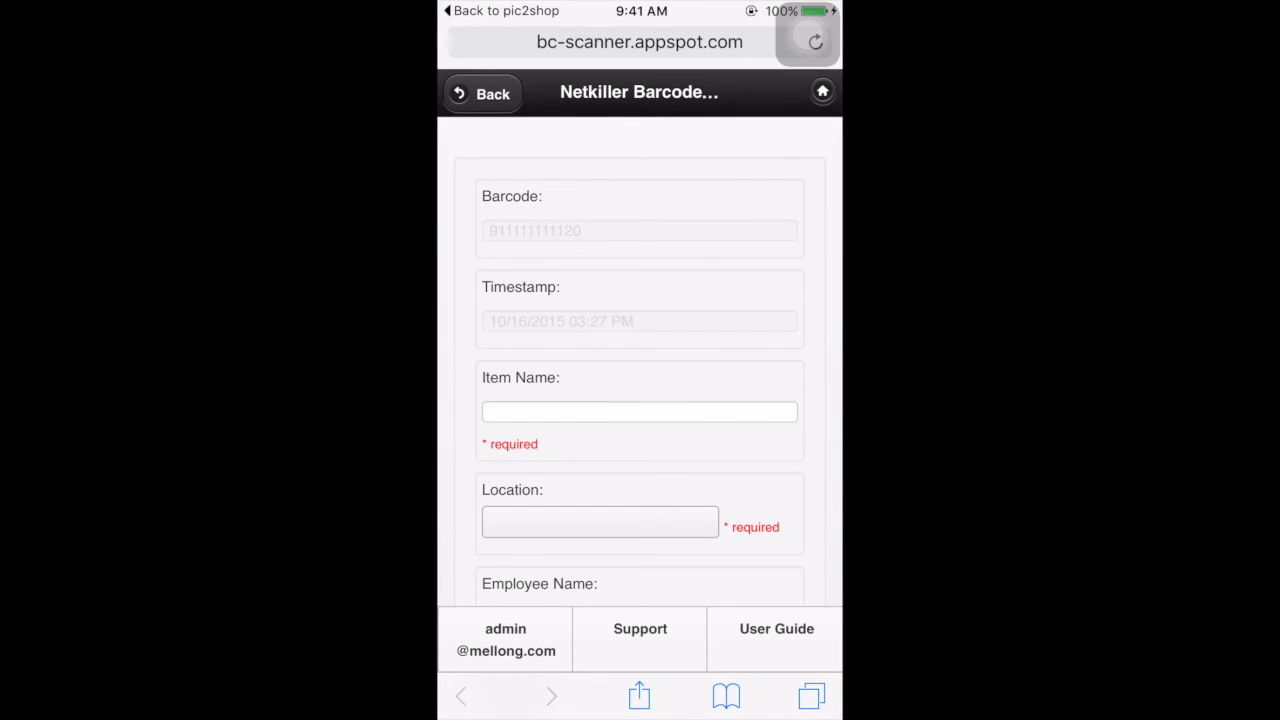
- Fill in the scanned form's Item Name as "Item number 1"
scroll(640, 360, down, 2)
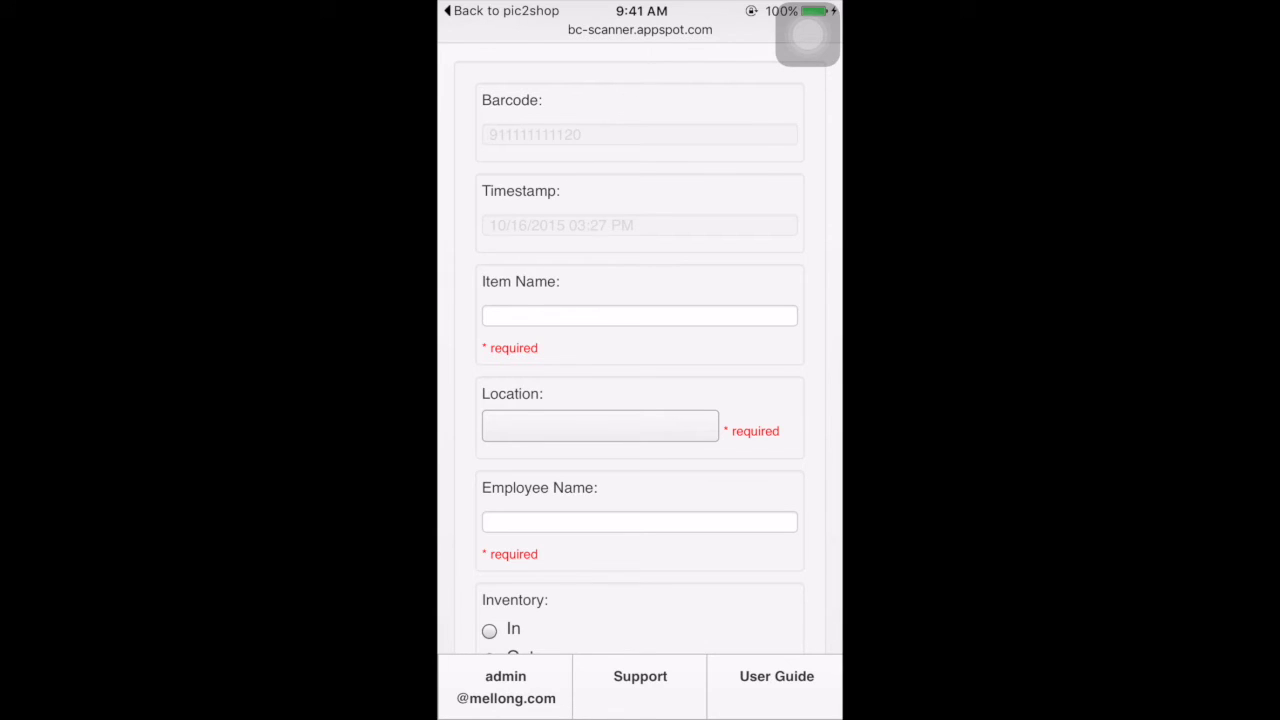
click(640, 316)
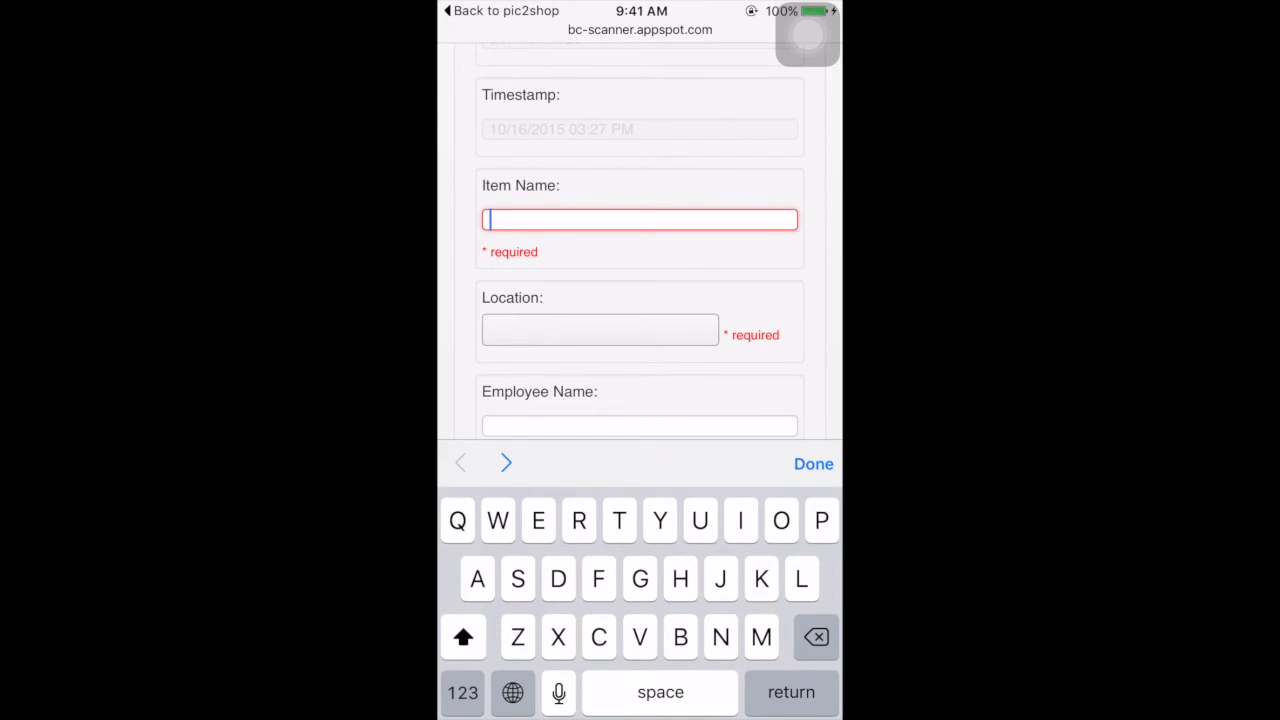
text(Item b)
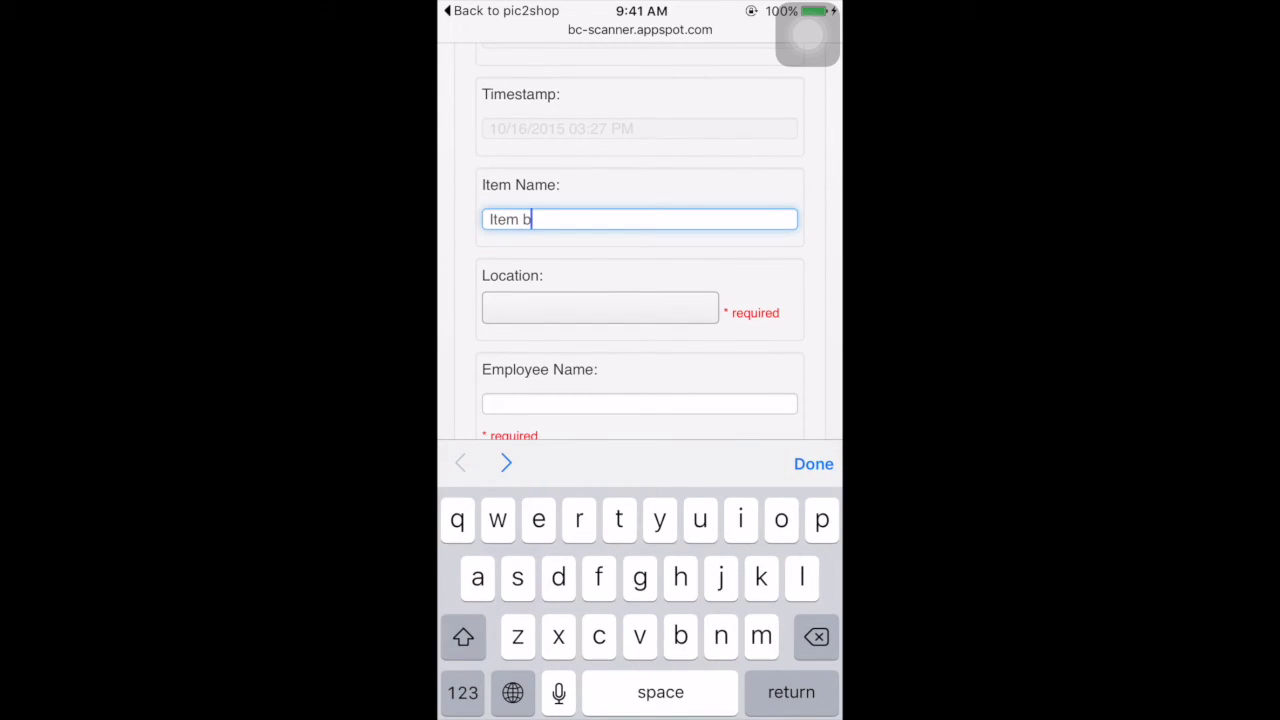
text(o)
key(BackSpace)
key(BackSpace)
text(numbe)
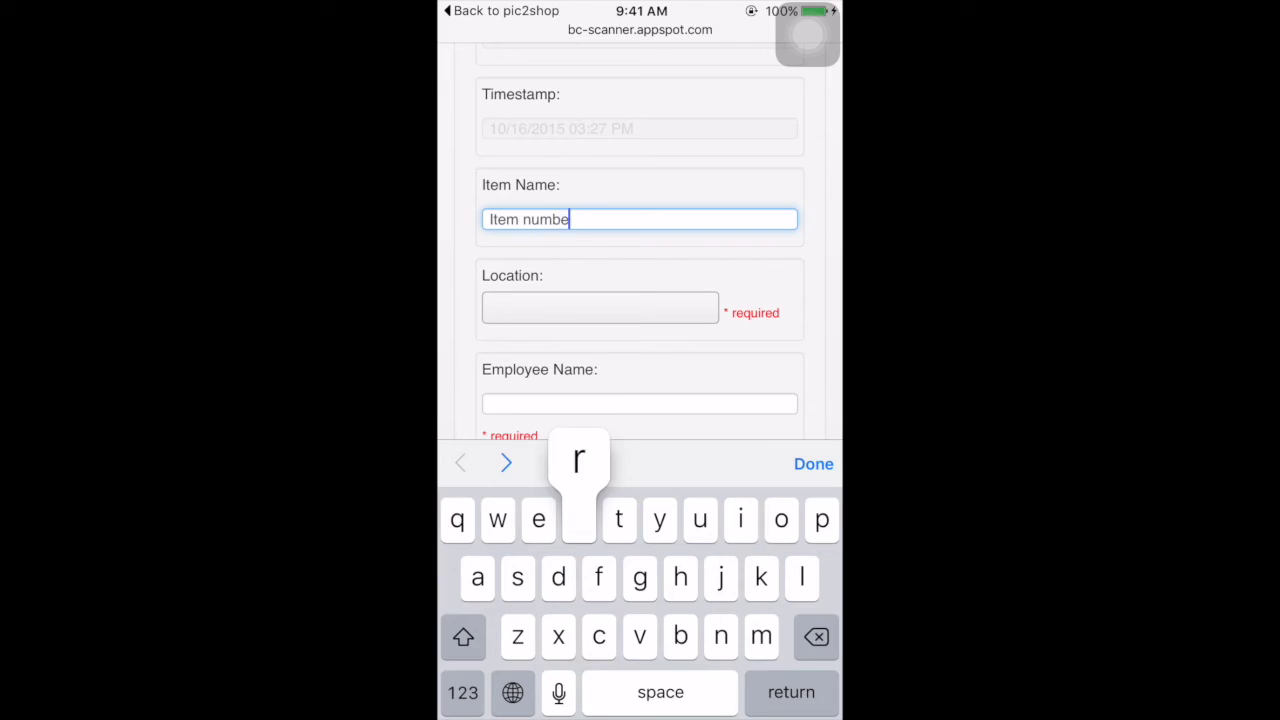
text(r 1)
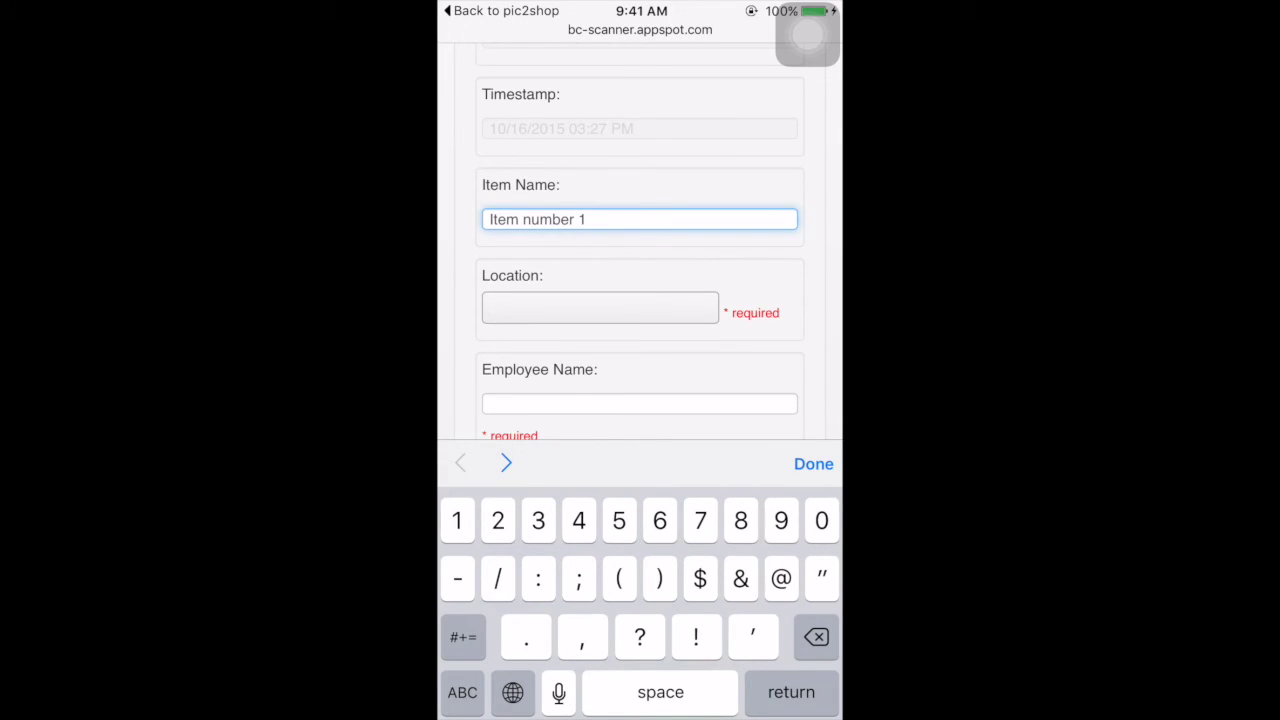
- Set the form's Location to Office
click(600, 307)
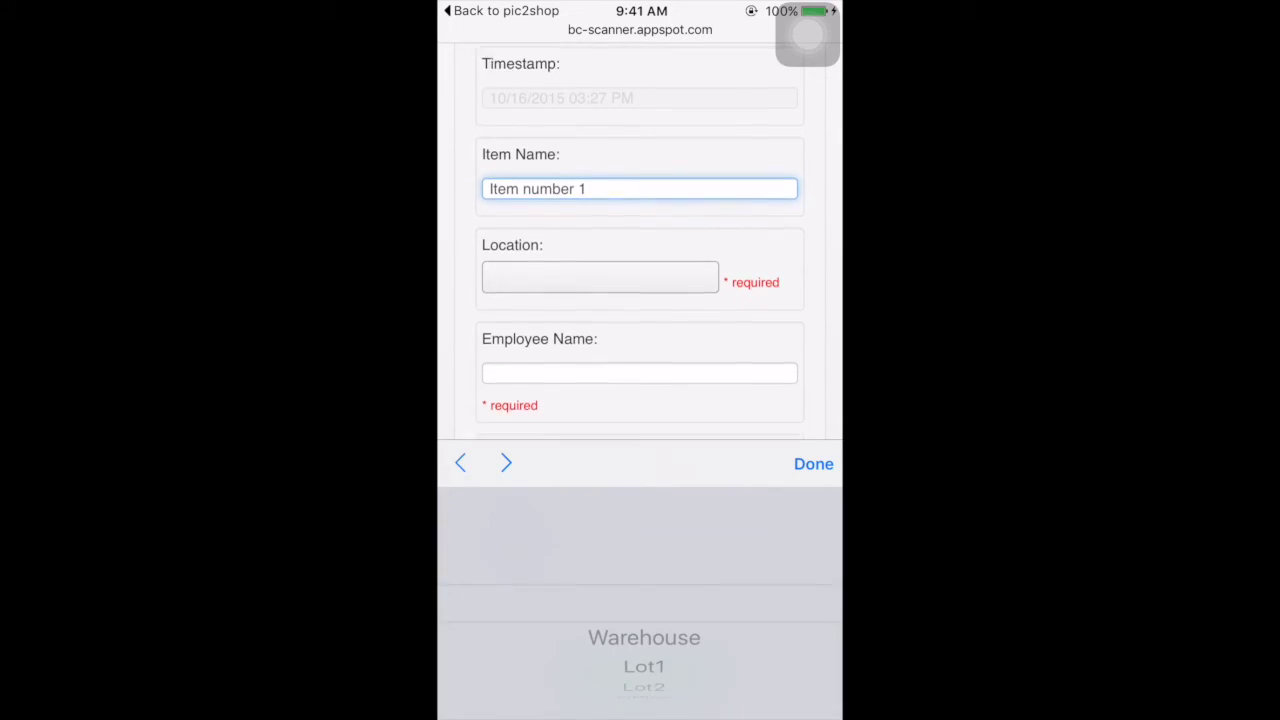
drag(644, 665, 644, 560)
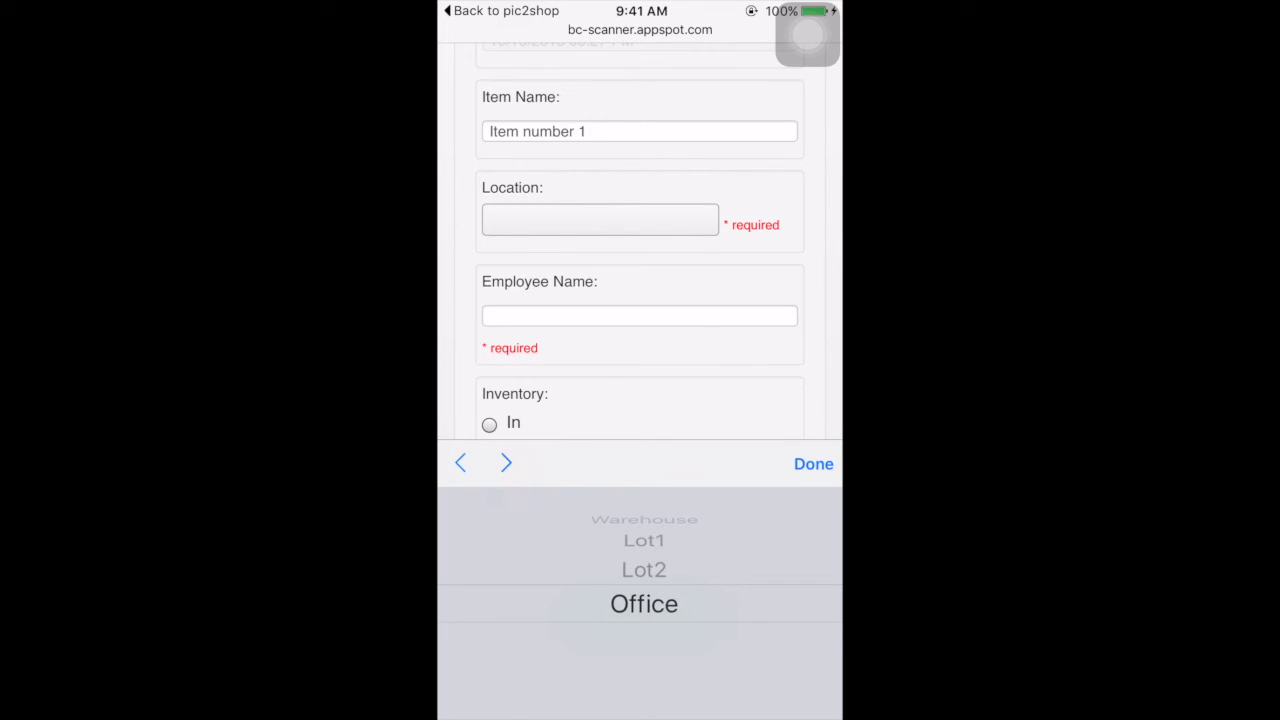
click(813, 464)
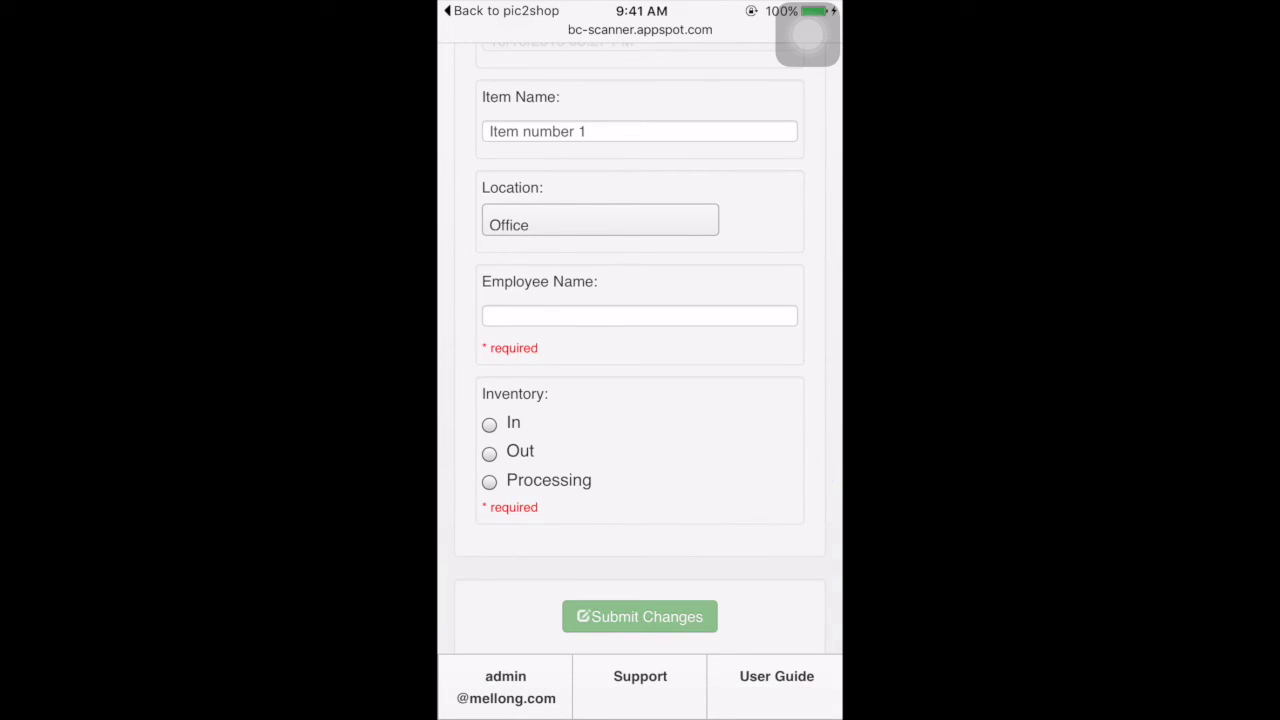
- Enter the employee's first name in Employee Name, set Inventory to Out and submit the form
click(639, 315)
text(Dea)
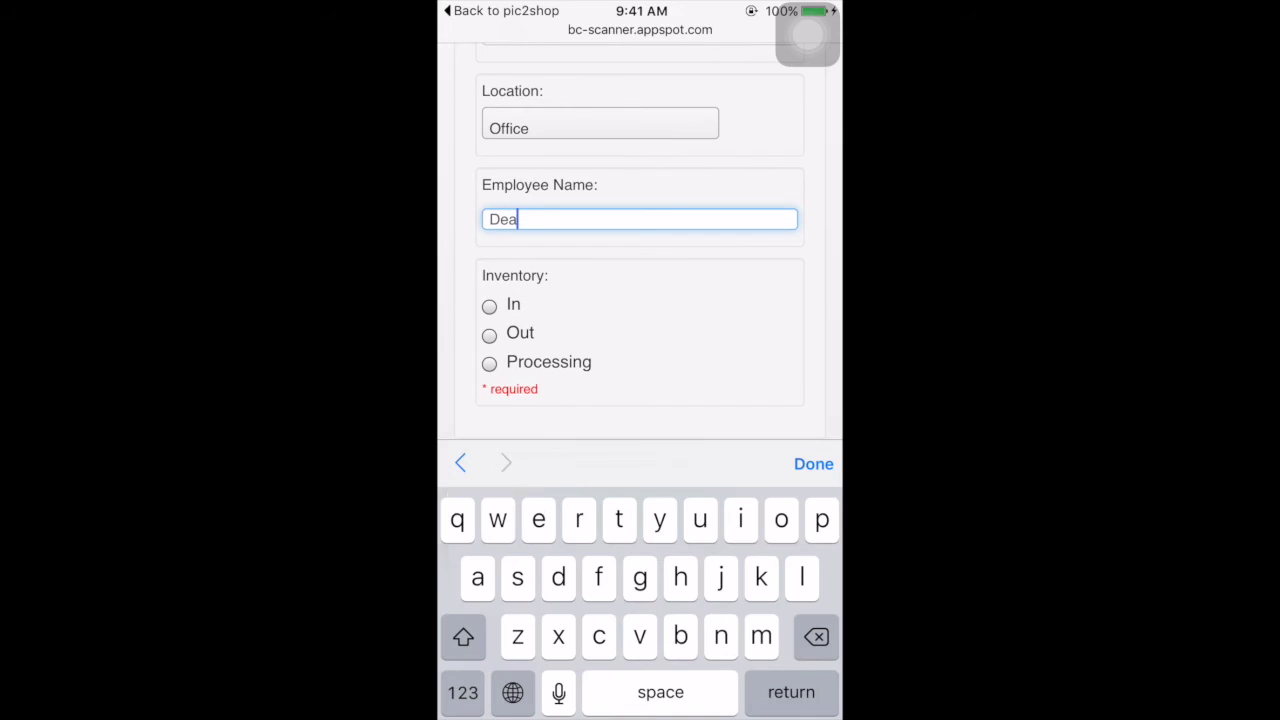
text(n)
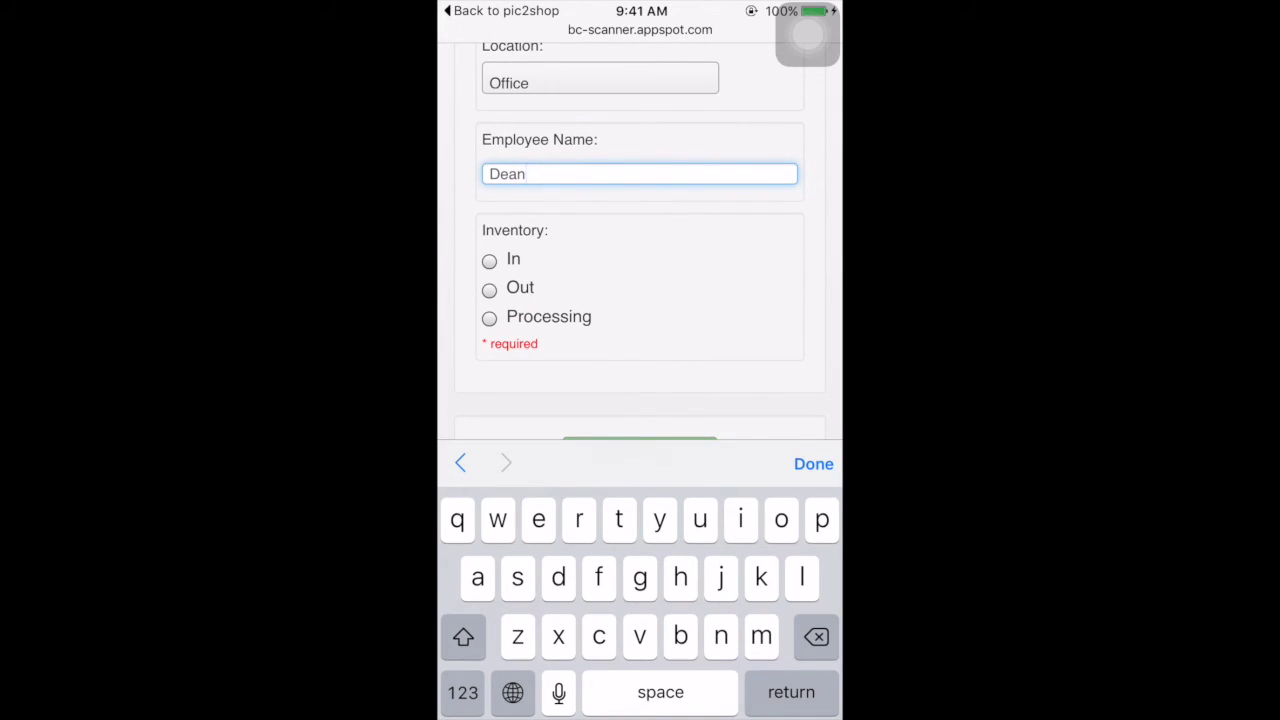
click(813, 464)
click(489, 402)
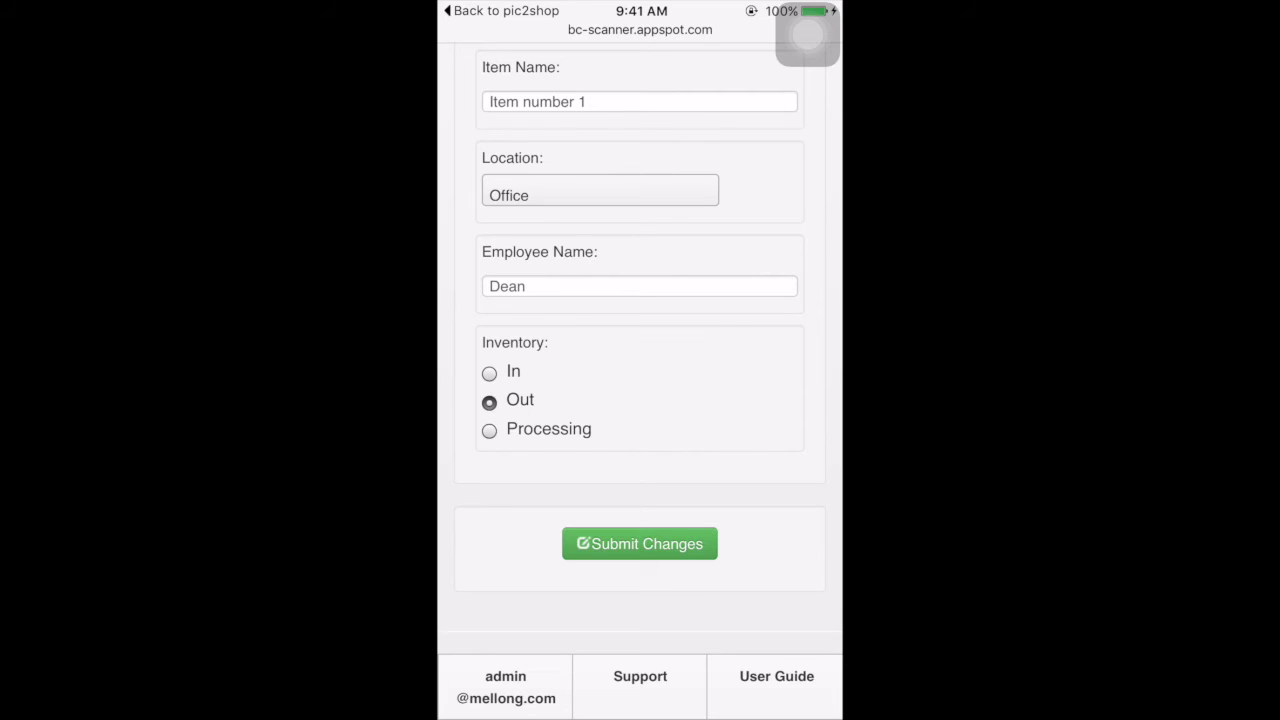
click(639, 543)
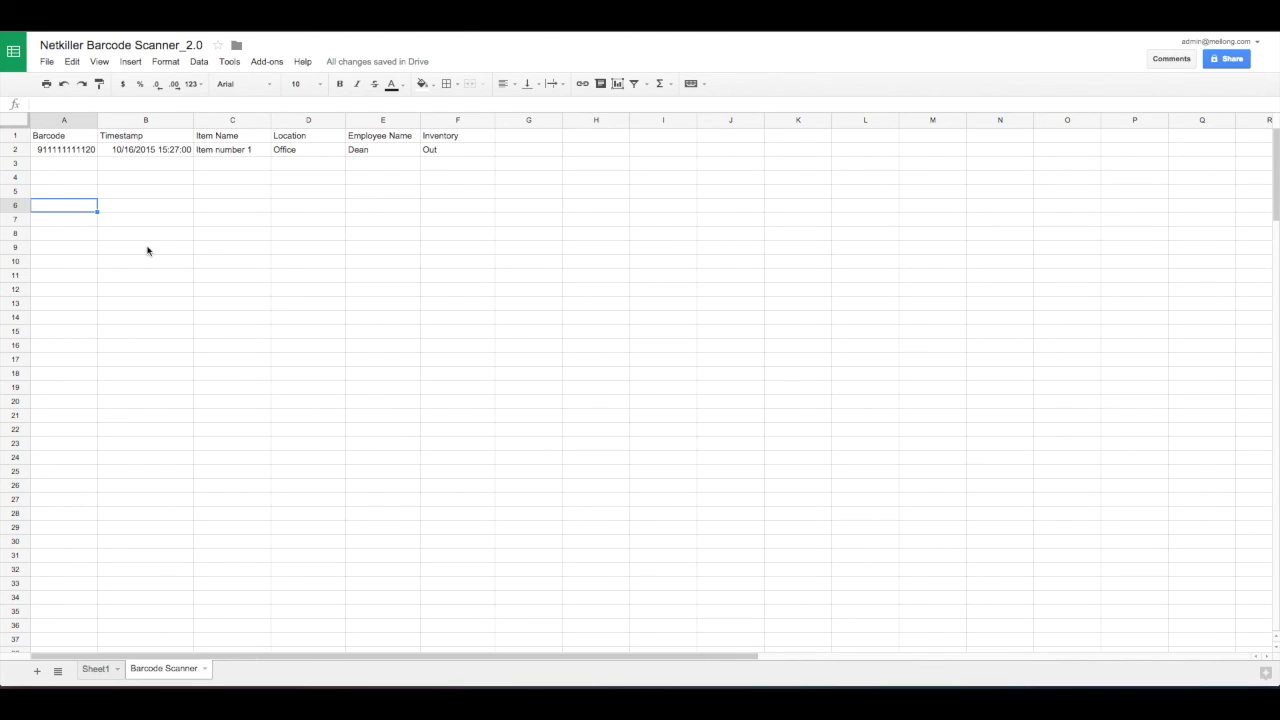
- Switch to the "Netkiller Barcode Scanner_2.0" spreadsheet and examine the barcode in the submitted scan's row
click(74, 153)
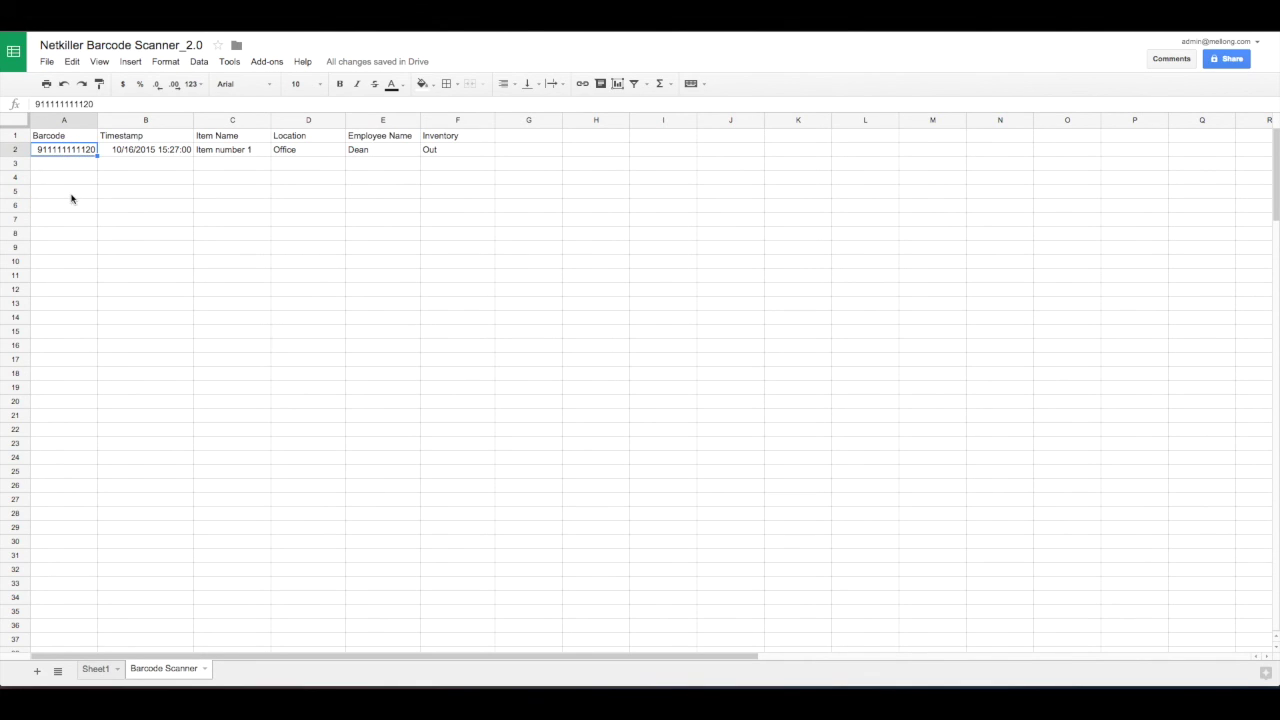